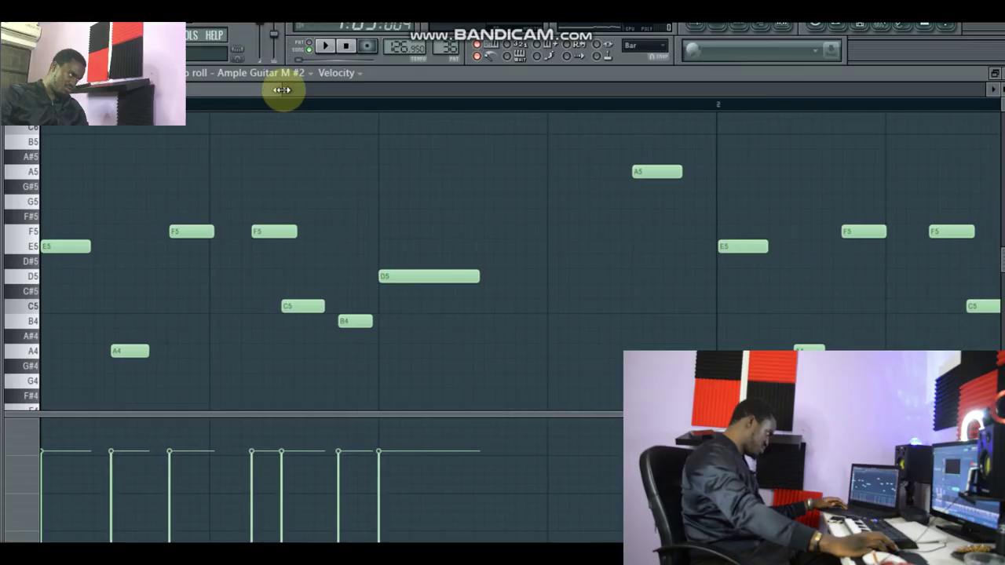
Open the Ample Guitar M #2 instrument from the channel rack to show its plugin interface.
{"action": "left_click_drag", "start_coordinate": [285, 86], "coordinate": [284, 90]}
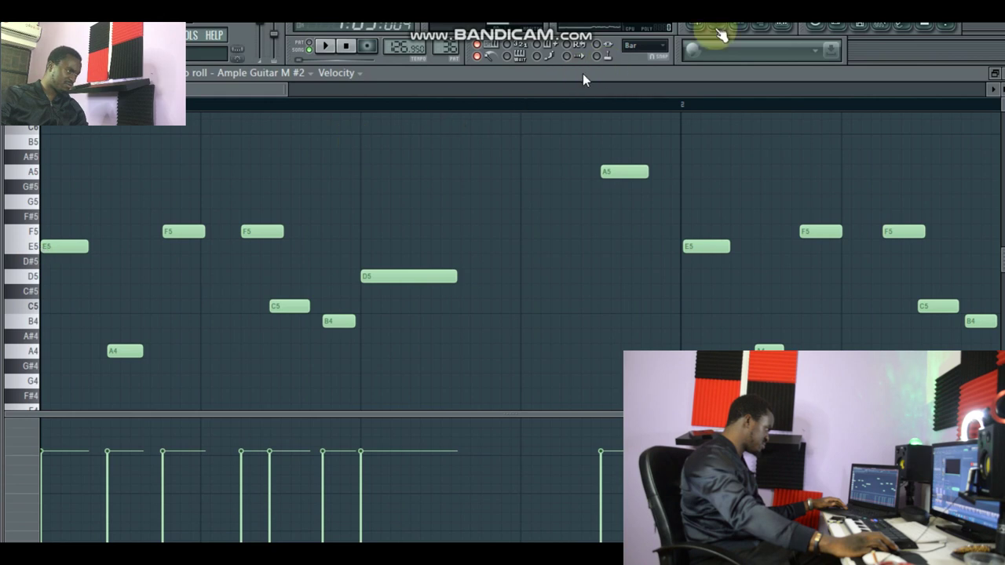
{"action": "left_click", "coordinate": [725, 34]}
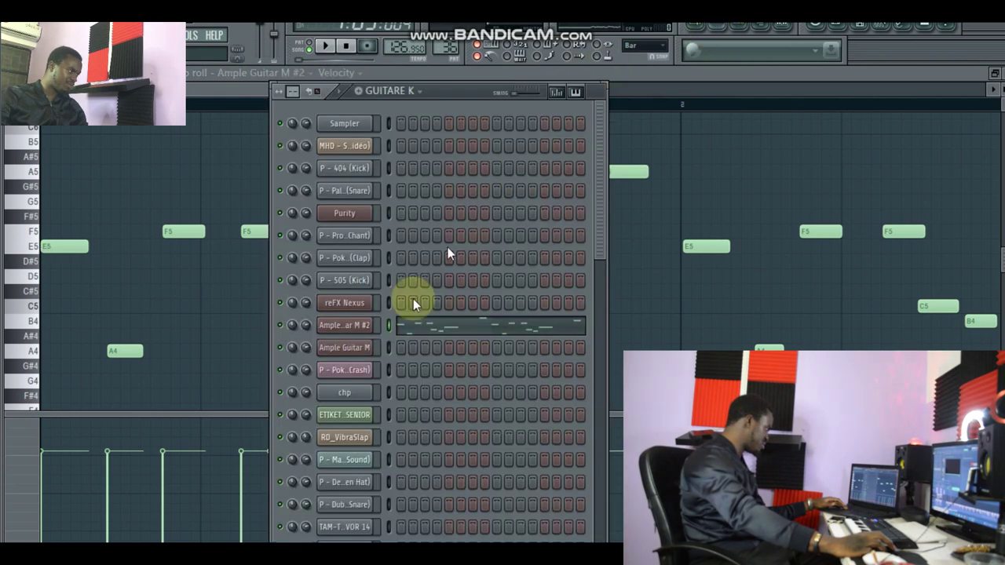
{"action": "left_click", "coordinate": [373, 332]}
{"action": "left_click_drag", "start_coordinate": [661, 66], "coordinate": [744, 108]}
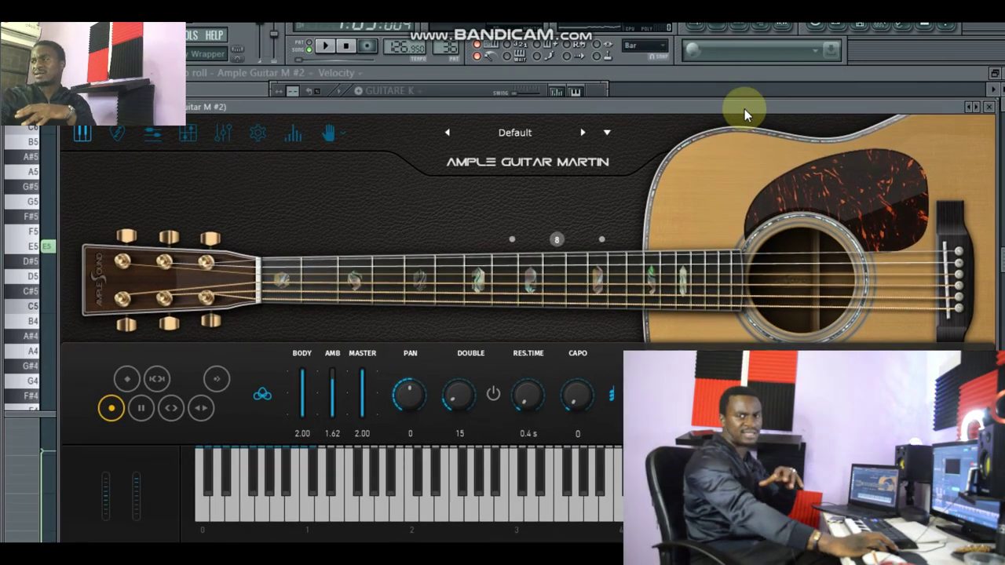
{"action": "left_click_drag", "start_coordinate": [744, 108], "coordinate": [753, 95]}
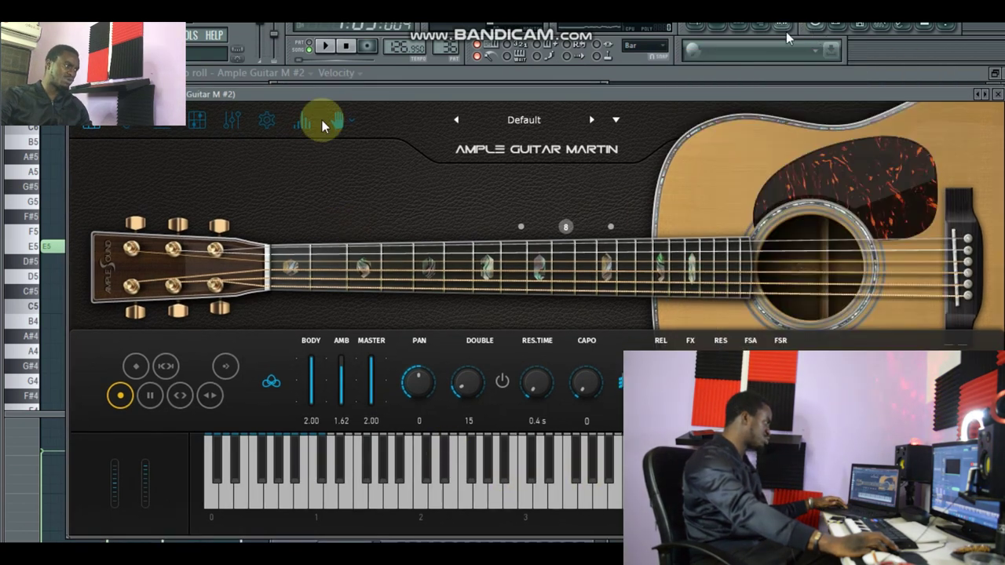
Examine the effect chain on the Ample Guitar M mixer track, close the mixer and return to the guitar plugin.
{"action": "key", "text": "F9"}
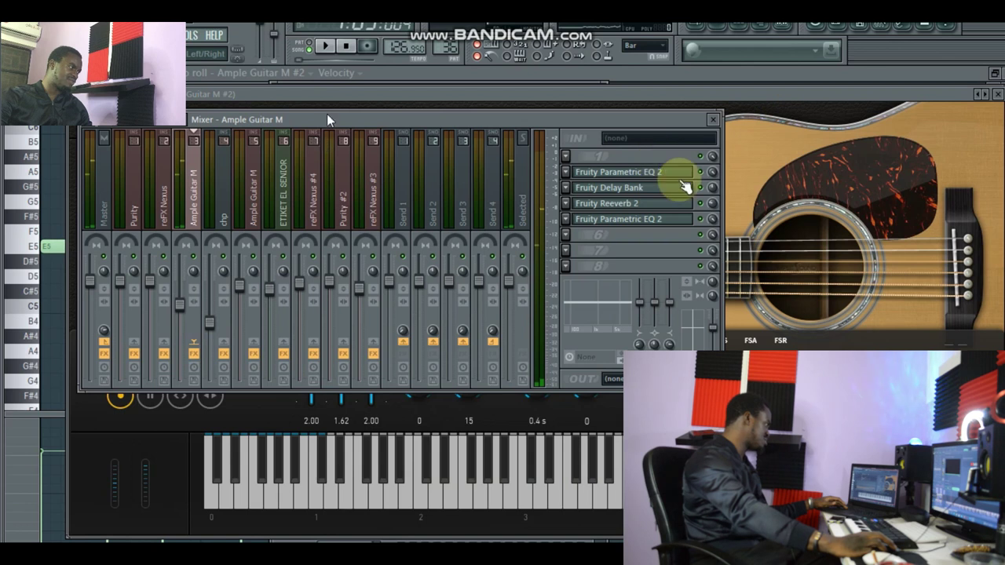
{"action": "left_click_drag", "start_coordinate": [329, 119], "coordinate": [382, 114]}
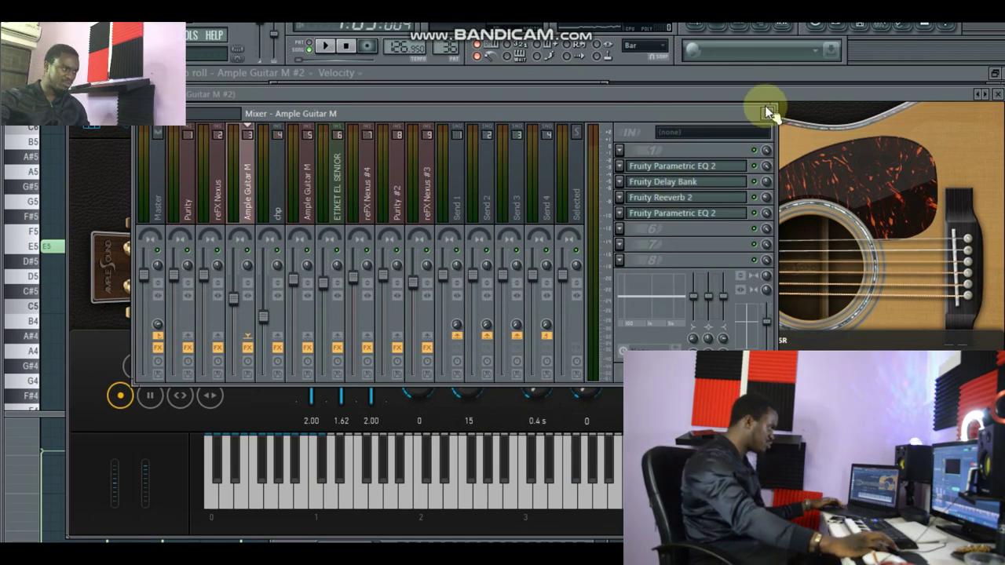
{"action": "left_click", "coordinate": [767, 114]}
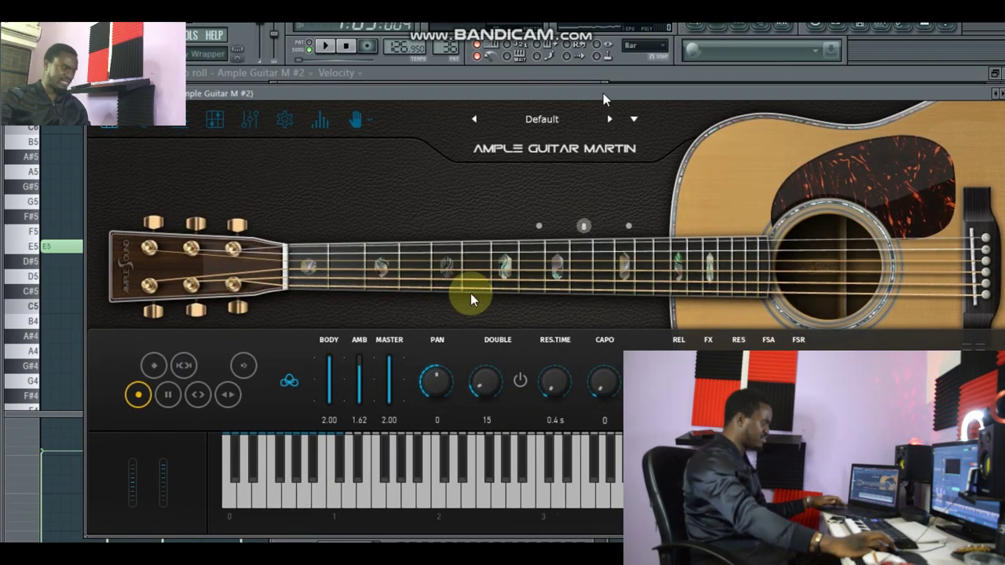
{"action": "left_click", "coordinate": [463, 493]}
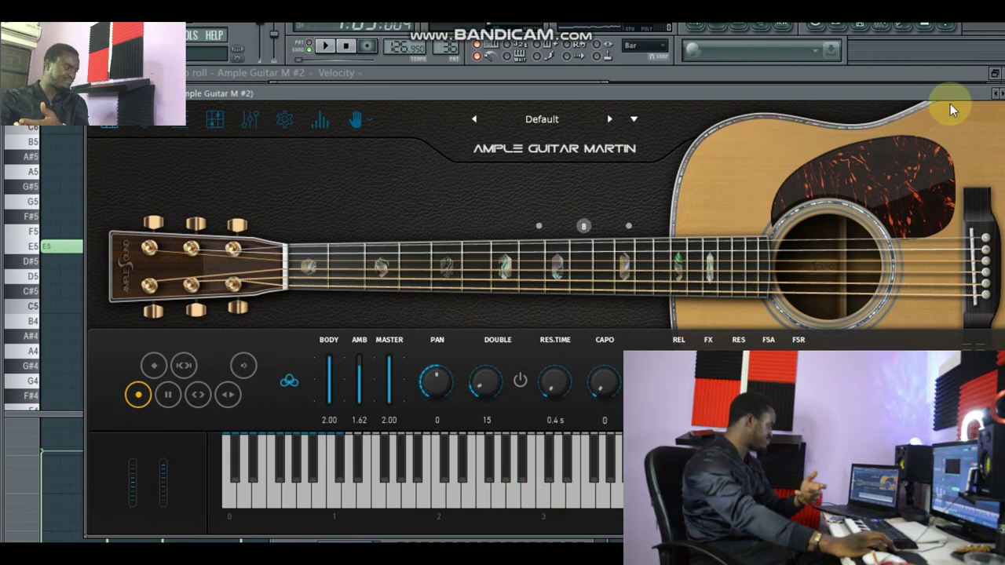
Select bars 1 to 4 in the playlist, play the section and clear the clip selection.
{"action": "left_click", "coordinate": [696, 24]}
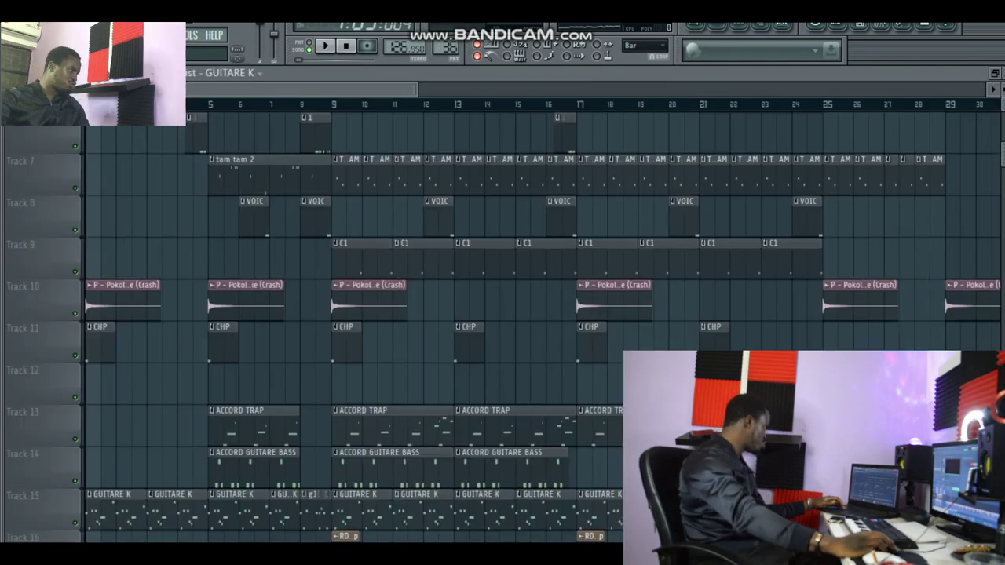
{"action": "left_click_drag", "start_coordinate": [210, 107], "coordinate": [18, 141]}
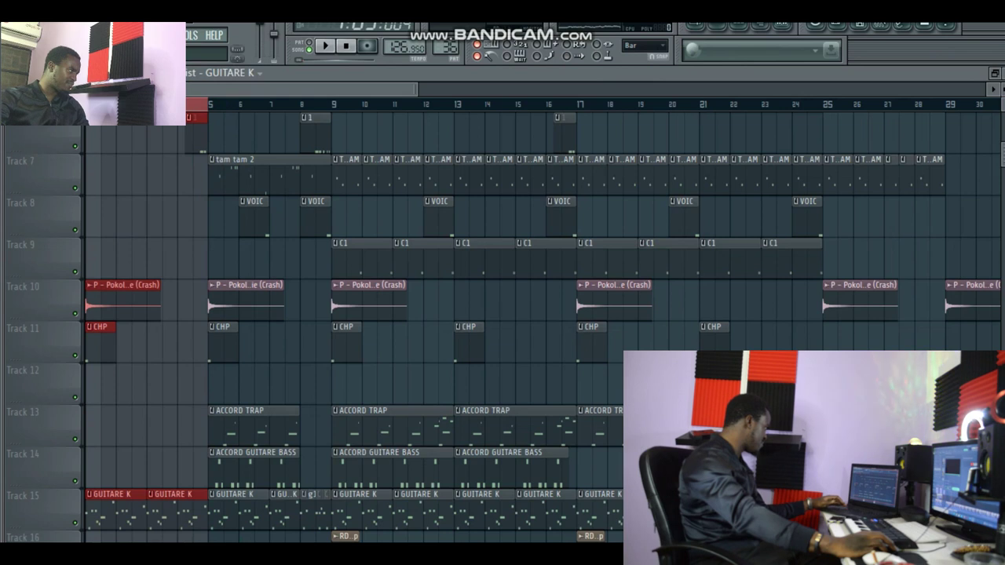
{"action": "left_click", "coordinate": [170, 184], "text": "ctrl"}
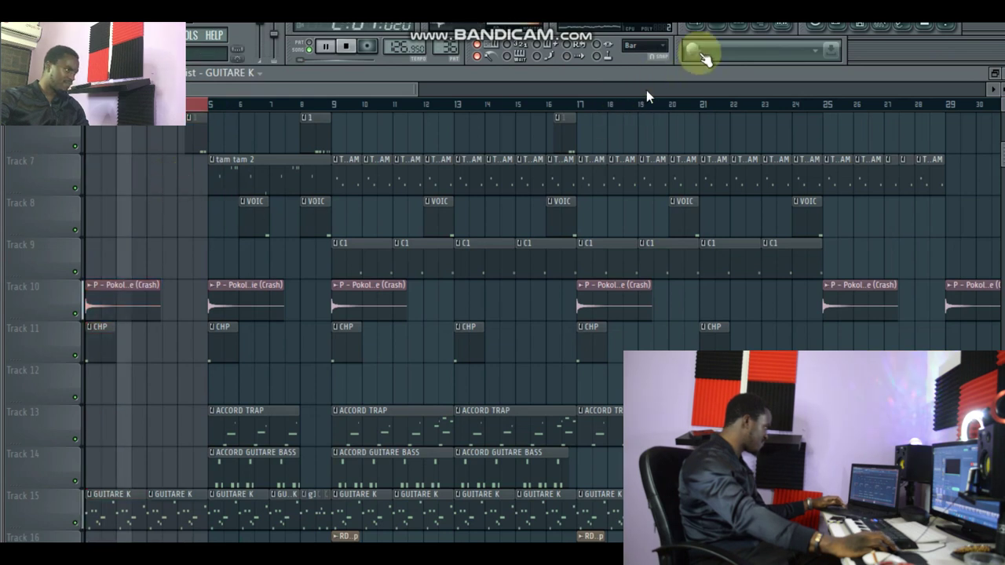
Examine the GUITARE K notes of Ample Guitar M #2 in the piano roll and restart playback in pattern mode.
{"action": "left_click", "coordinate": [719, 29]}
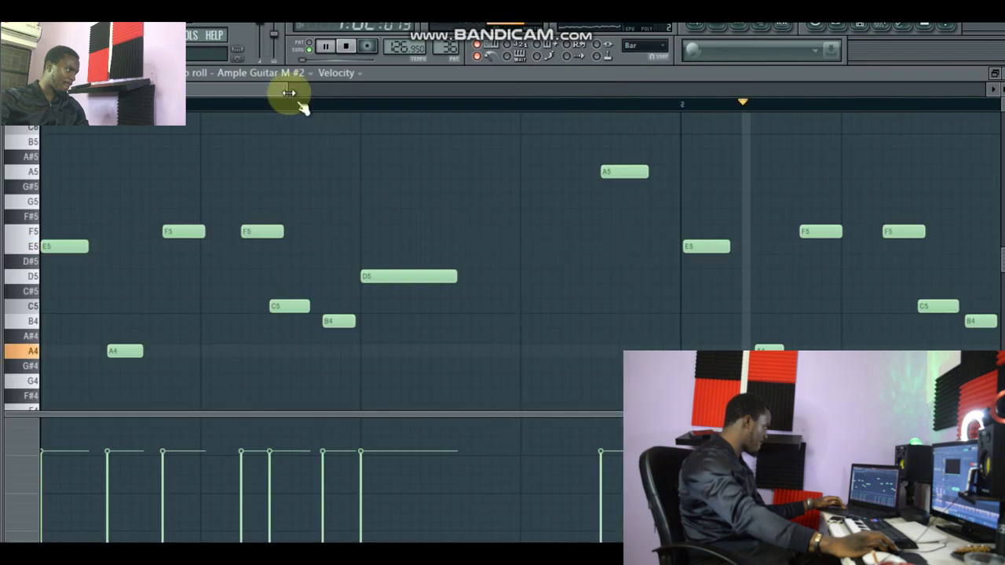
{"action": "left_click_drag", "start_coordinate": [290, 91], "coordinate": [444, 92]}
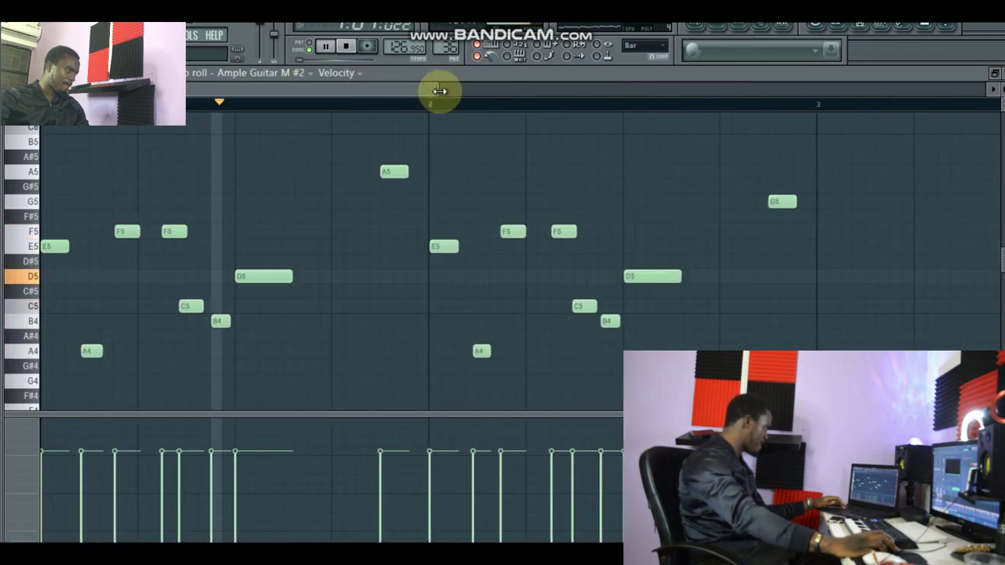
{"action": "left_click", "coordinate": [325, 46]}
{"action": "key", "text": "space"}
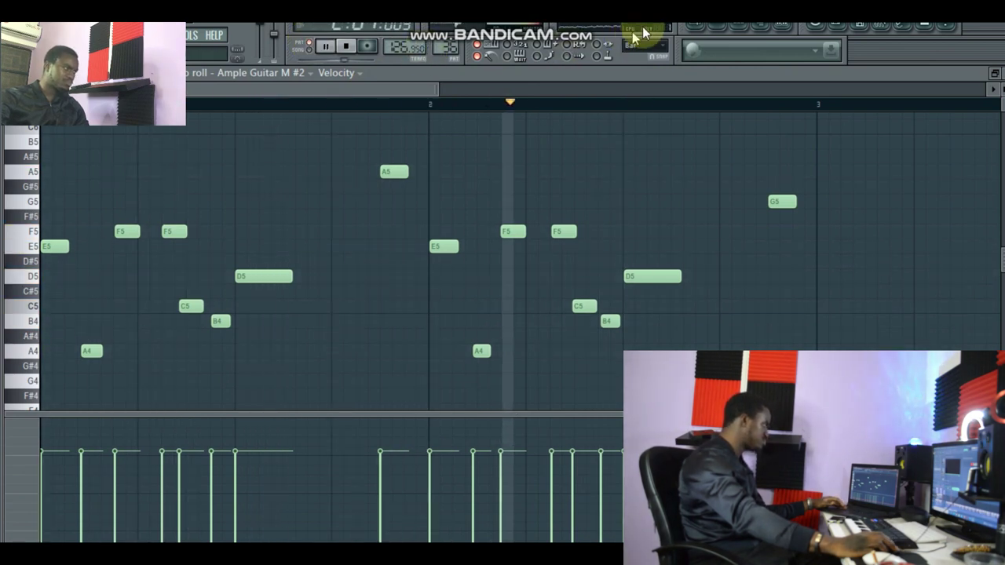
{"action": "left_click", "coordinate": [696, 26]}
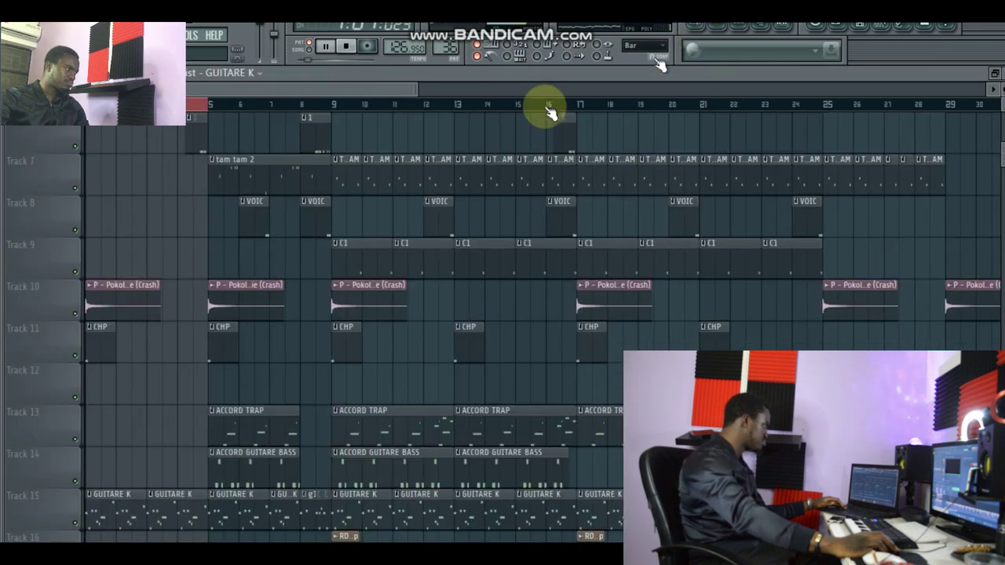
{"action": "left_click", "coordinate": [769, 32]}
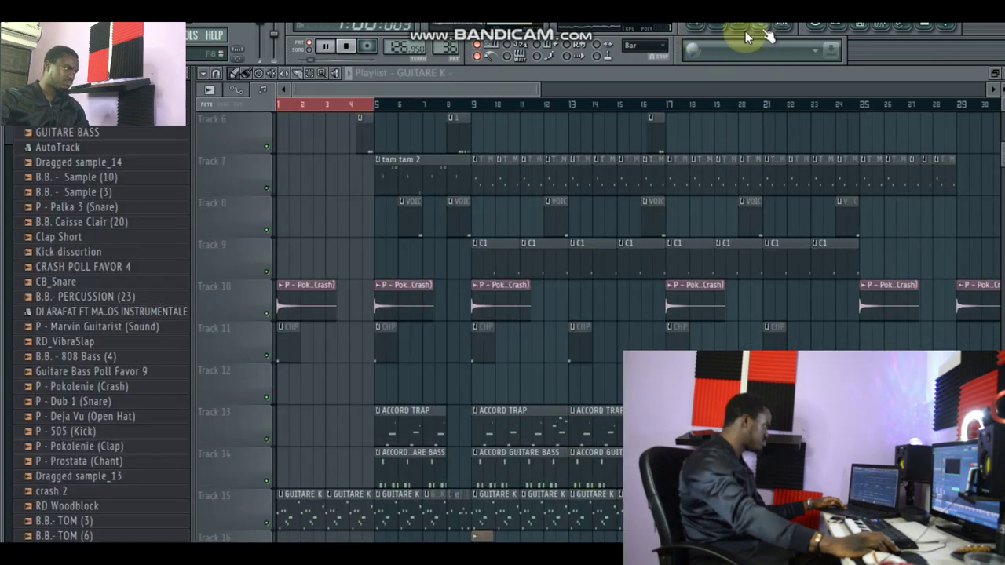
{"action": "left_click", "coordinate": [745, 31]}
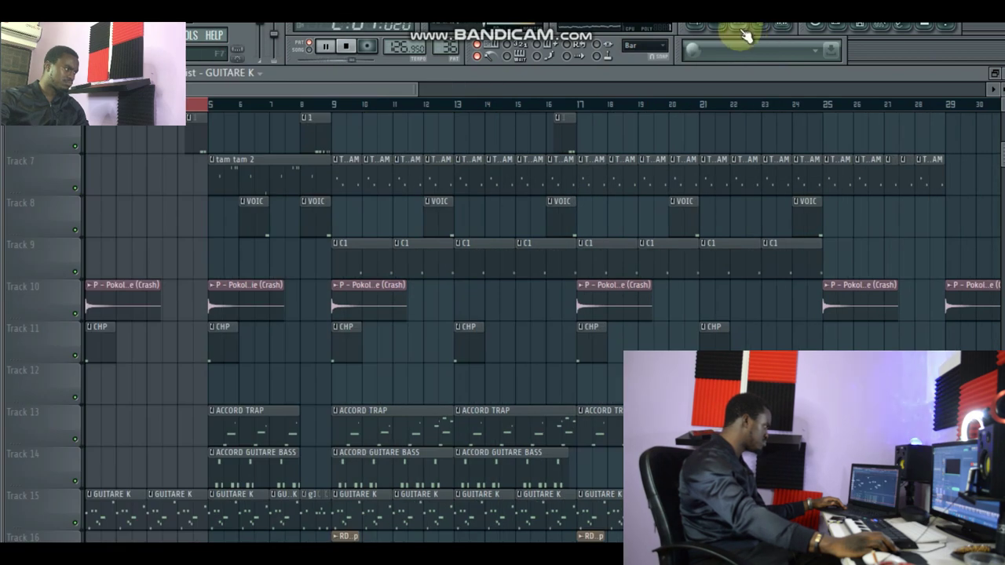
Listen to the GUITARE K melody while viewing its notes in the piano roll, and stop playback.
{"action": "left_click", "coordinate": [746, 33]}
{"action": "key", "text": "space"}
{"action": "left_click_drag", "start_coordinate": [438, 94], "coordinate": [407, 90]}
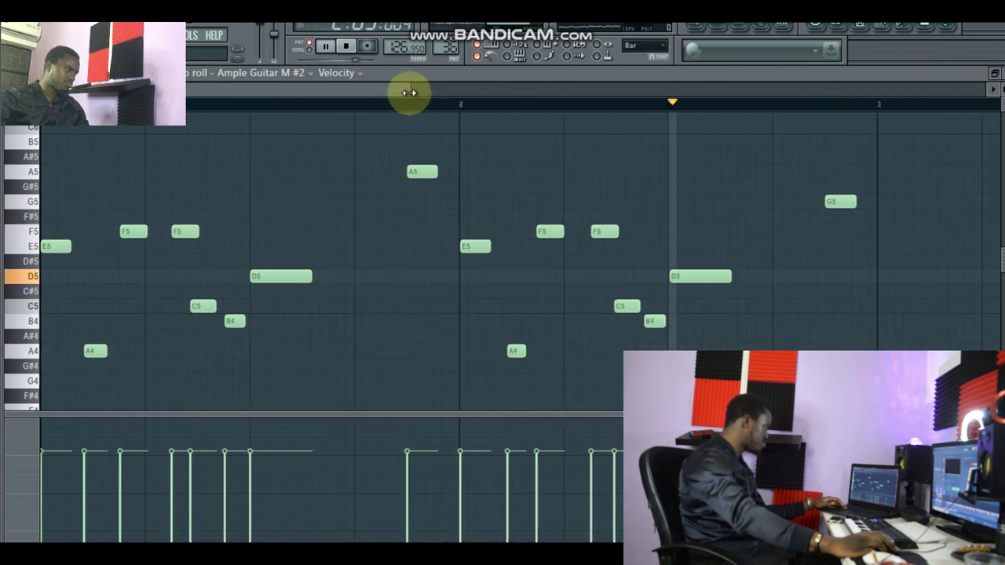
{"action": "key", "text": "space"}
Select bars 5 to 8 in the playlist as the section to play.
{"action": "left_click", "coordinate": [696, 29]}
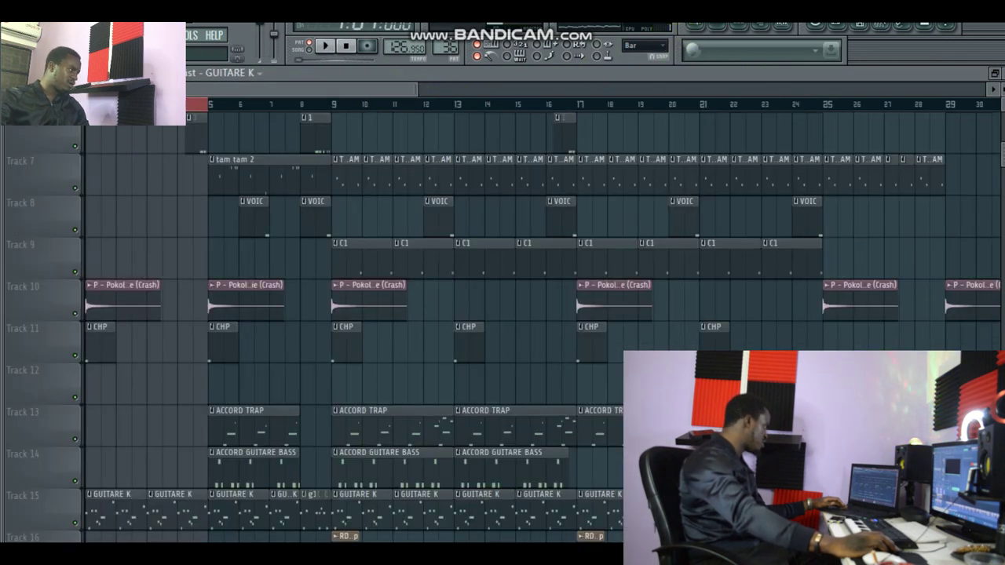
{"action": "left_click_drag", "start_coordinate": [332, 106], "coordinate": [219, 122]}
{"action": "key", "text": "space"}
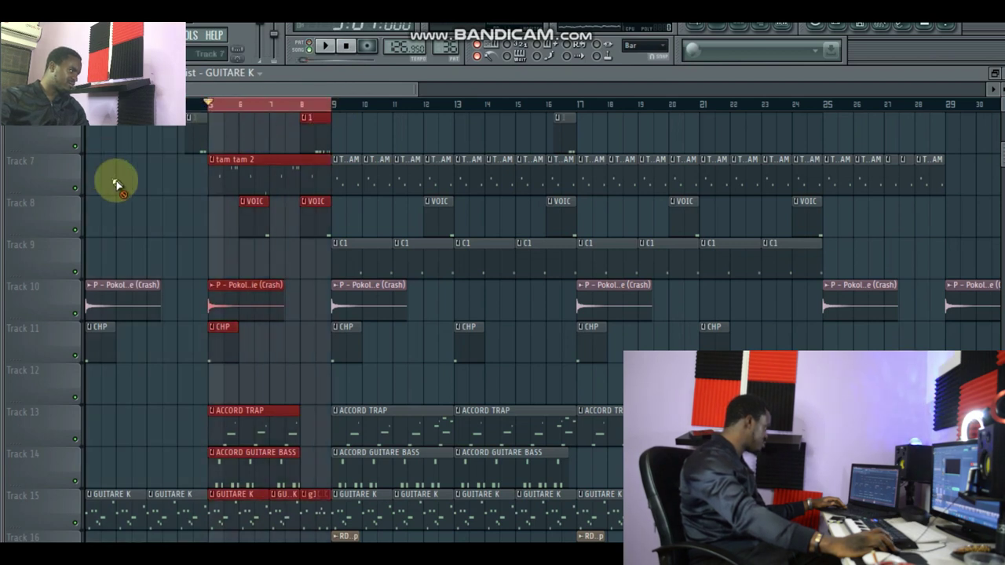
Solo Track 15 with the GUITARE K clips and briefly play the selected section.
{"action": "left_click", "coordinate": [93, 488]}
{"action": "left_click", "coordinate": [76, 524]}
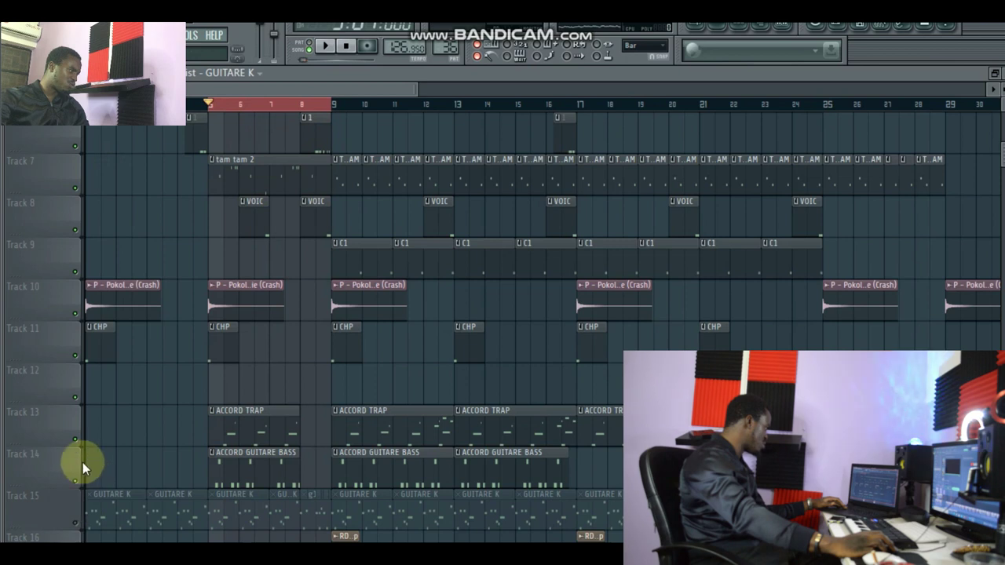
{"action": "right_click", "coordinate": [77, 523]}
{"action": "key", "text": "space"}
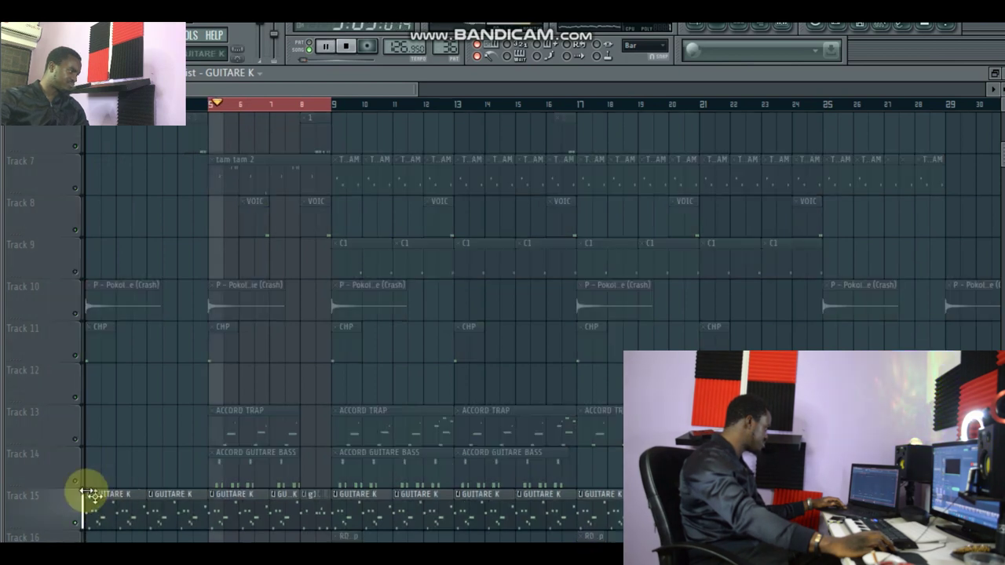
{"action": "key", "text": "space"}
Unmute Track 14 and play the ACCORD GUITARE BASS pattern while viewing its notes in the piano roll.
{"action": "left_click", "coordinate": [76, 480]}
{"action": "left_click", "coordinate": [235, 474]}
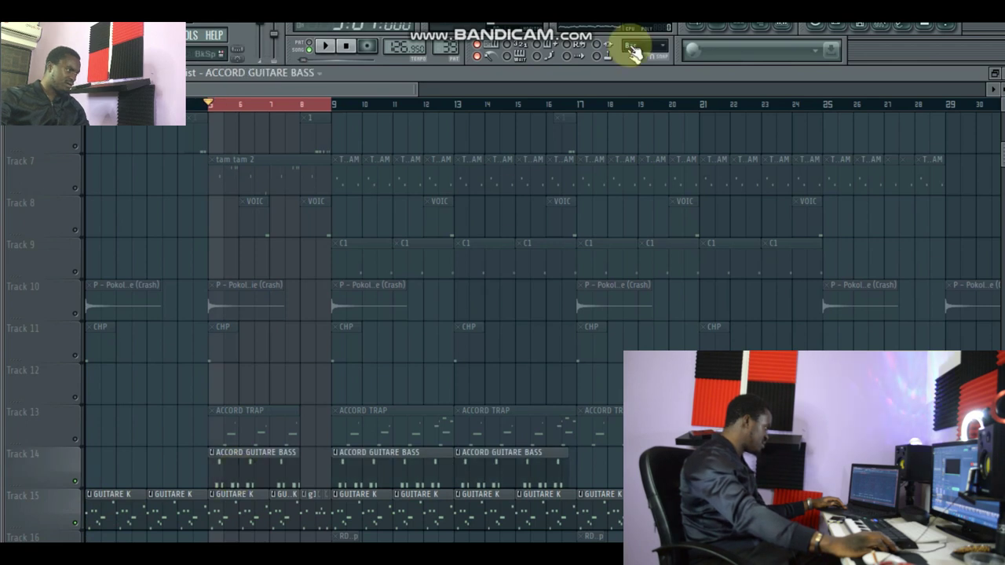
{"action": "left_click", "coordinate": [734, 30]}
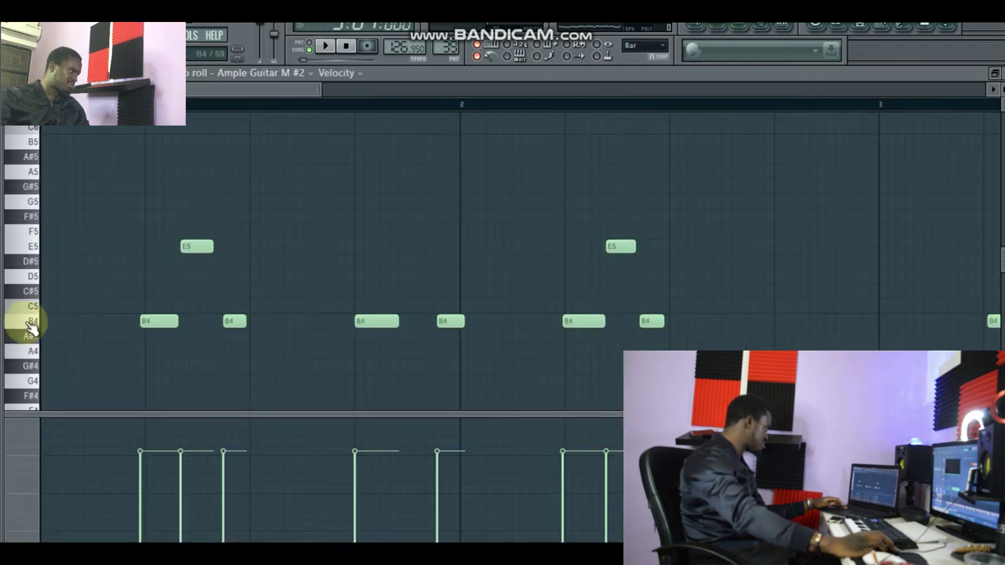
{"action": "key", "text": "space"}
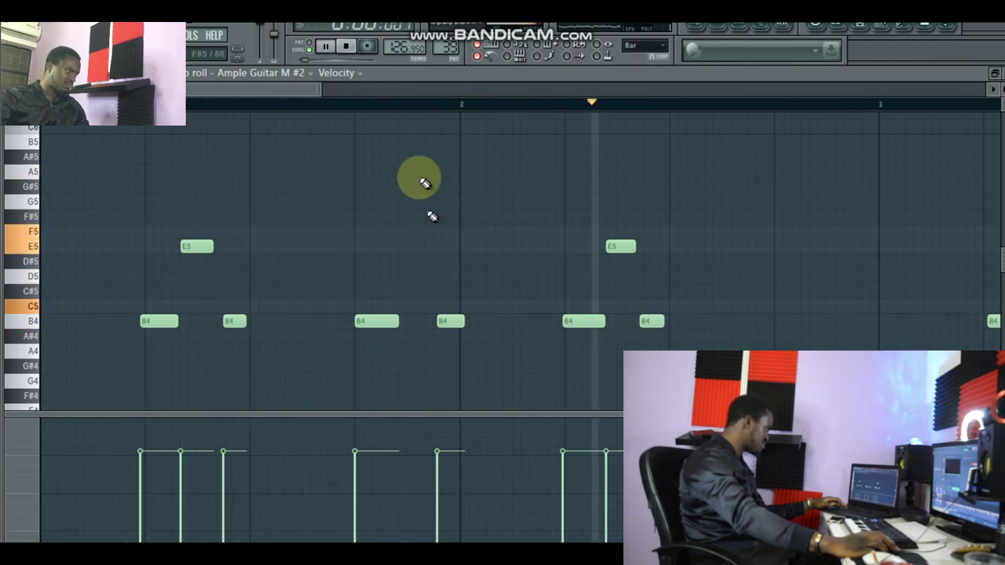
{"action": "left_click_drag", "start_coordinate": [322, 93], "coordinate": [471, 93]}
Select bars 9 to 16 in the playlist and play them while viewing the ACCORD GUITARE BASS notes in the piano roll.
{"action": "left_click", "coordinate": [700, 32]}
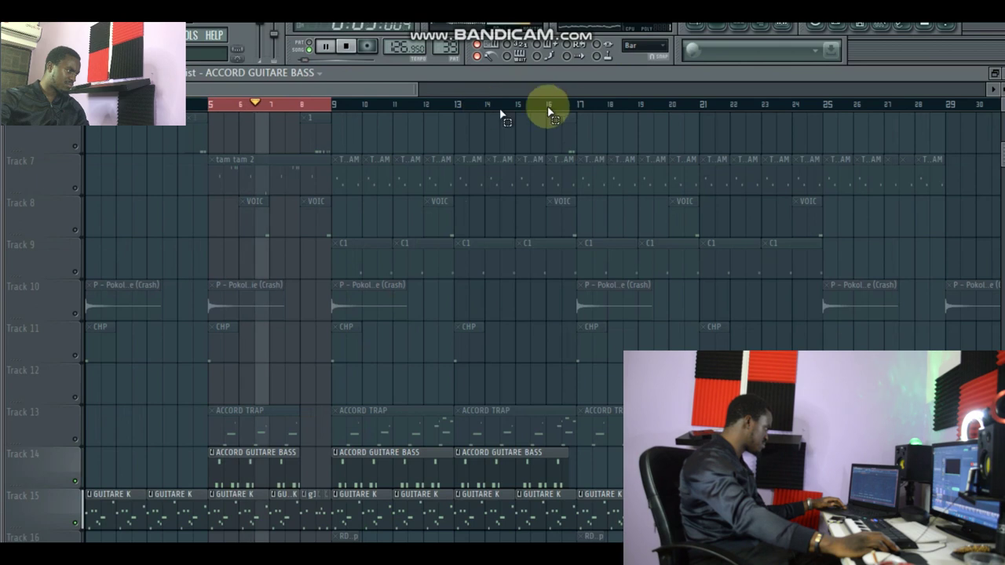
{"action": "left_click_drag", "start_coordinate": [576, 101], "coordinate": [336, 143]}
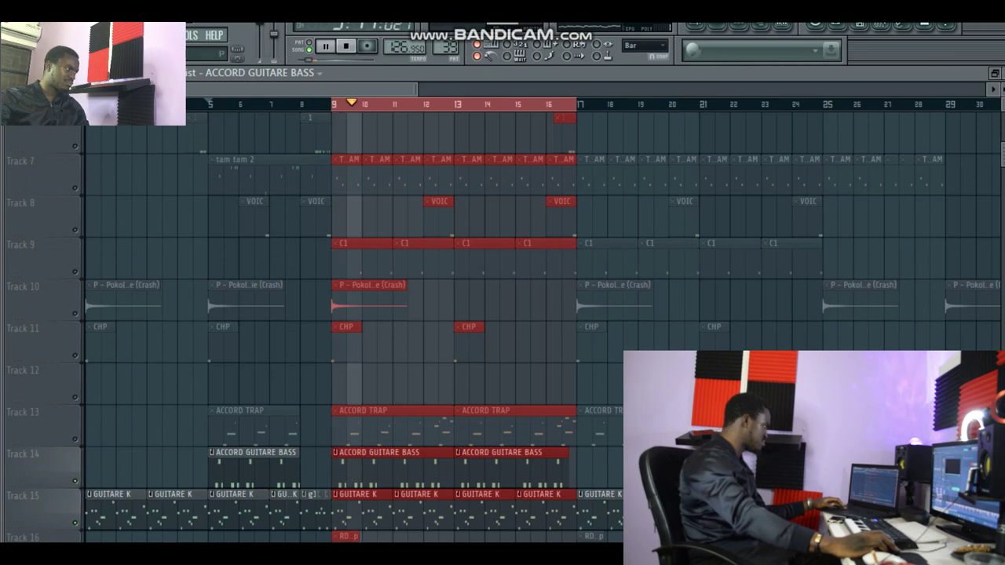
{"action": "left_click", "coordinate": [743, 30]}
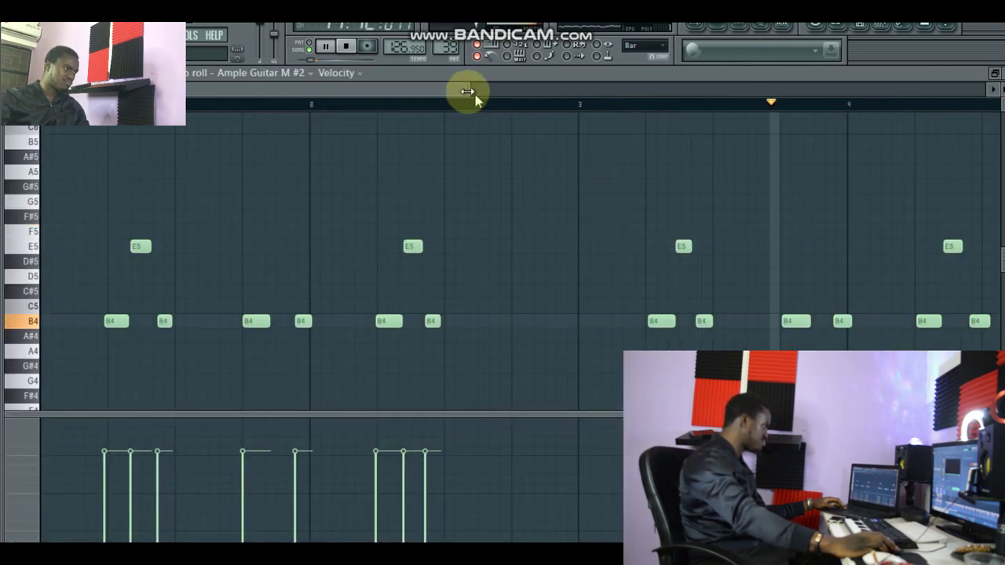
{"action": "left_click_drag", "start_coordinate": [491, 91], "coordinate": [507, 90]}
{"action": "key", "text": "space"}
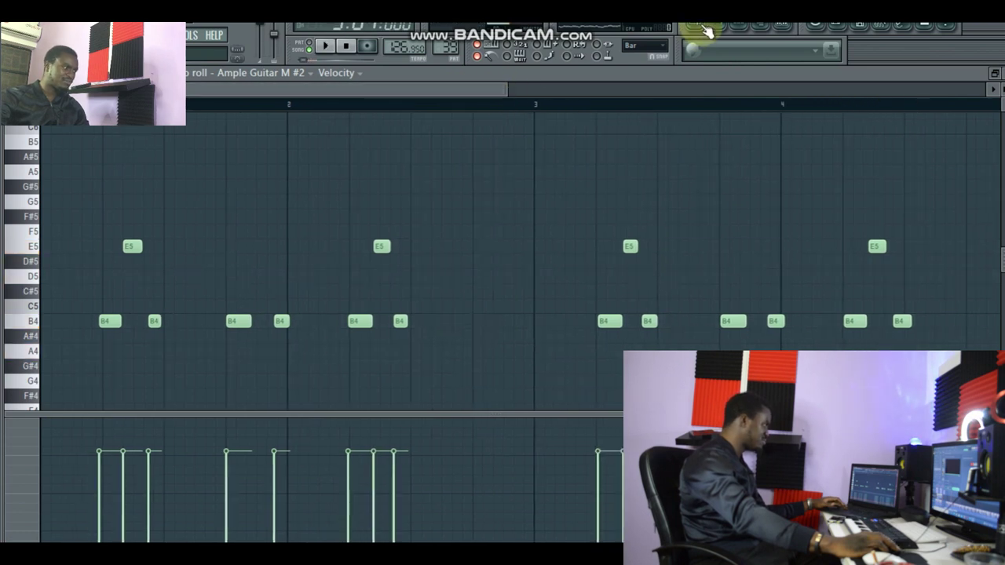
Unmute Track 13 with the ACCORD TRAP clips and set the playback position to bar 9.
{"action": "left_click", "coordinate": [702, 31]}
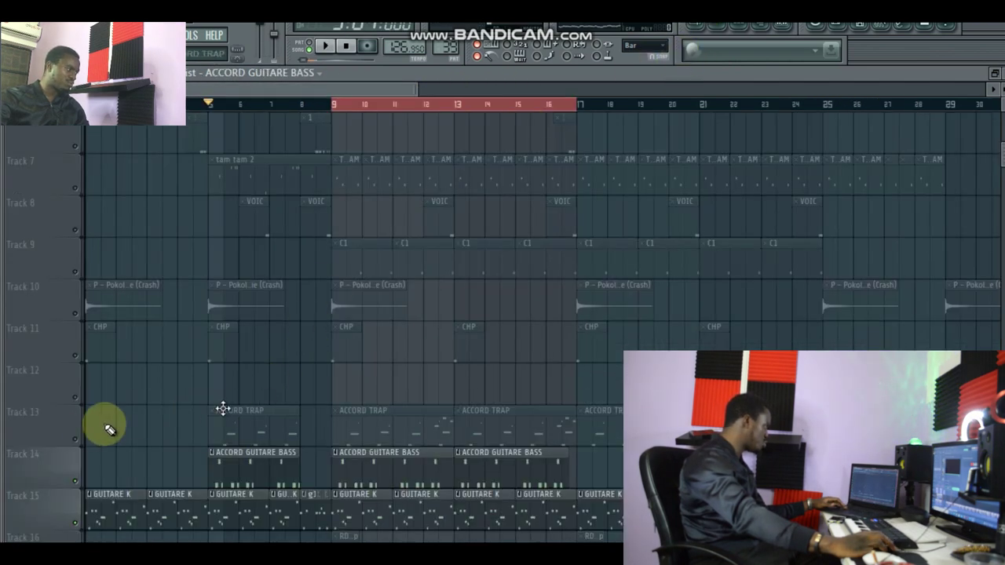
{"action": "left_click", "coordinate": [76, 439]}
{"action": "left_click", "coordinate": [333, 104]}
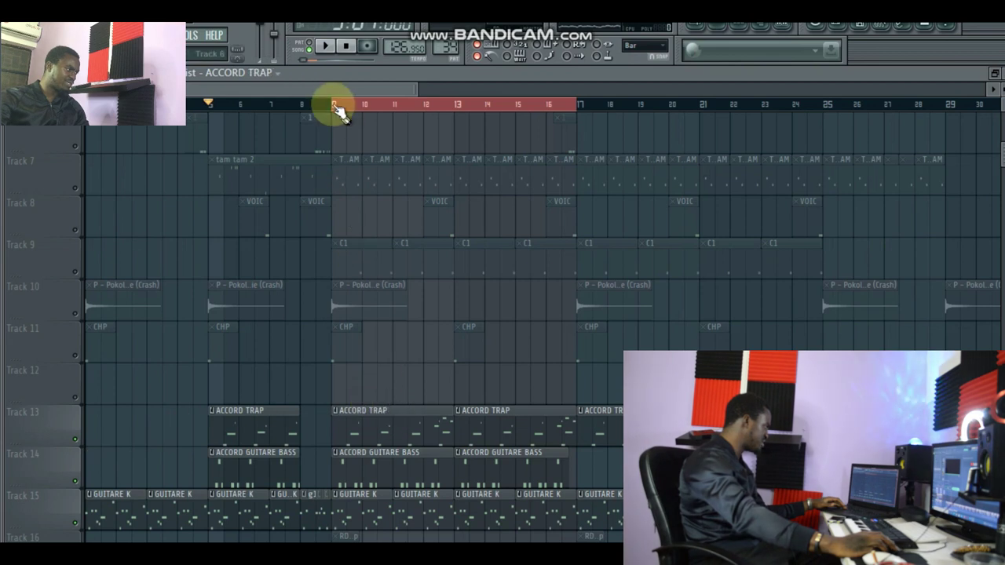
Play the section while viewing the ACCORD TRAP notes in the piano roll, stop playback and return to the playlist.
{"action": "left_click", "coordinate": [745, 27]}
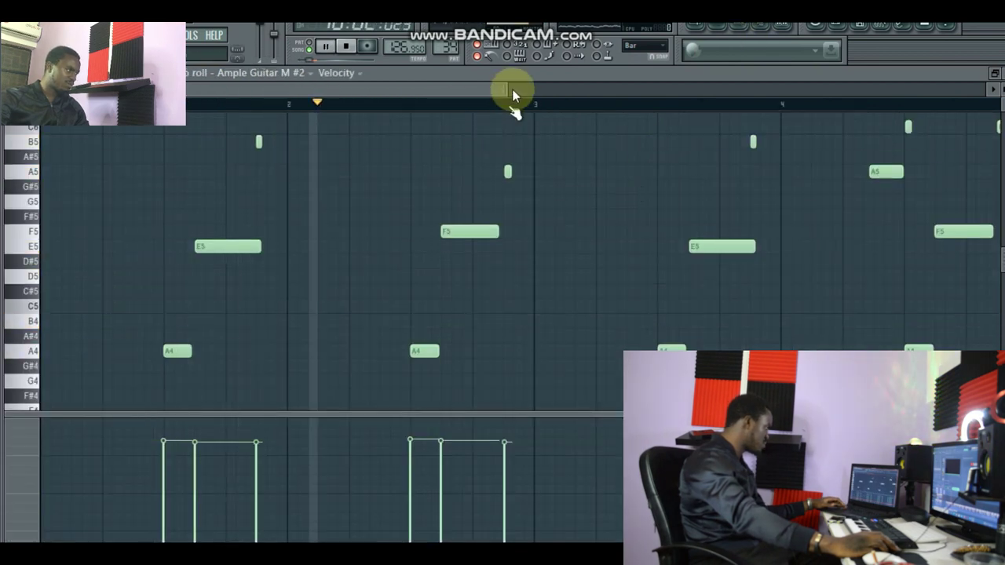
{"action": "left_click_drag", "start_coordinate": [507, 87], "coordinate": [617, 83]}
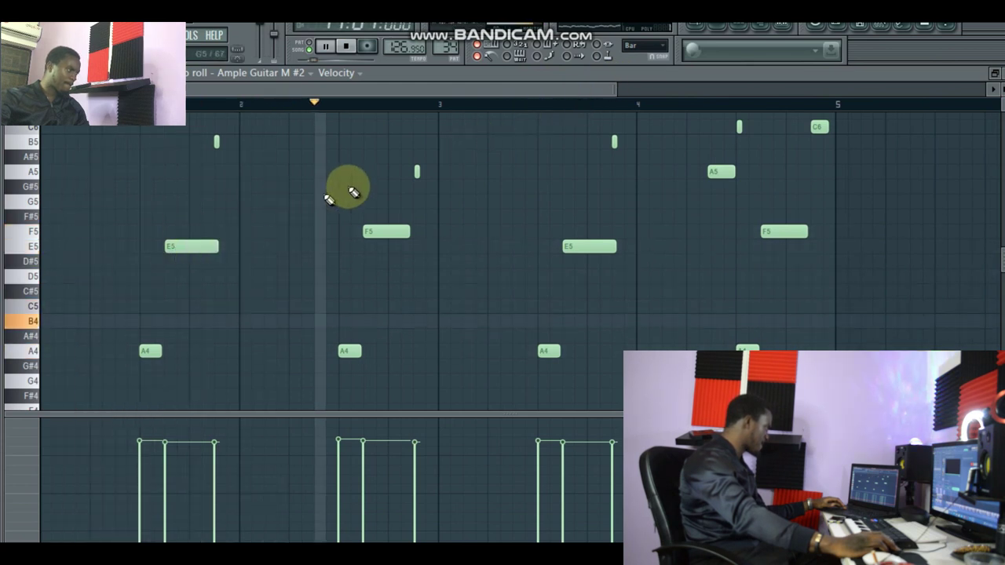
{"action": "scroll", "coordinate": [720, 285], "scroll_direction": "up", "scroll_amount": 1}
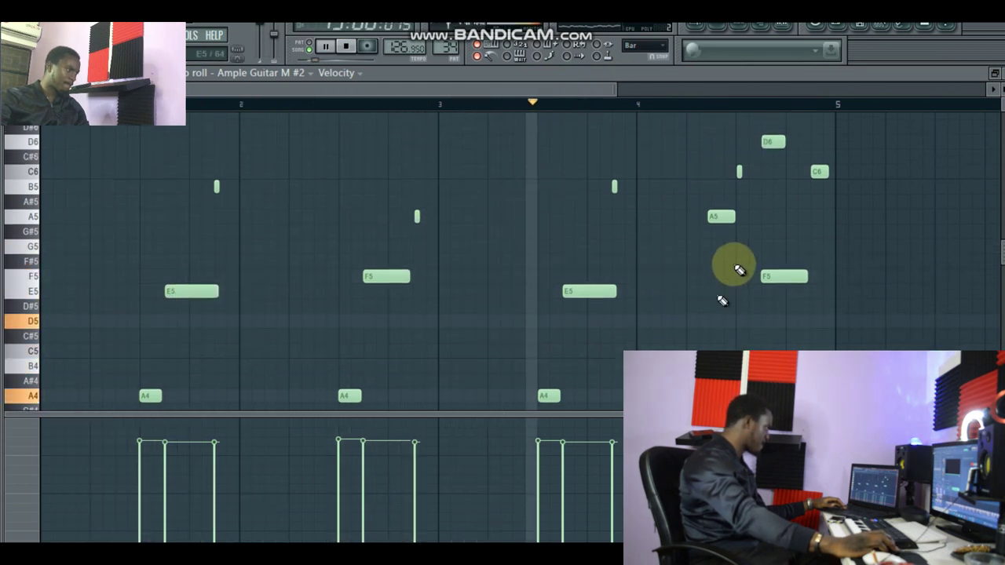
{"action": "left_click", "coordinate": [703, 31]}
{"action": "key", "text": "space"}
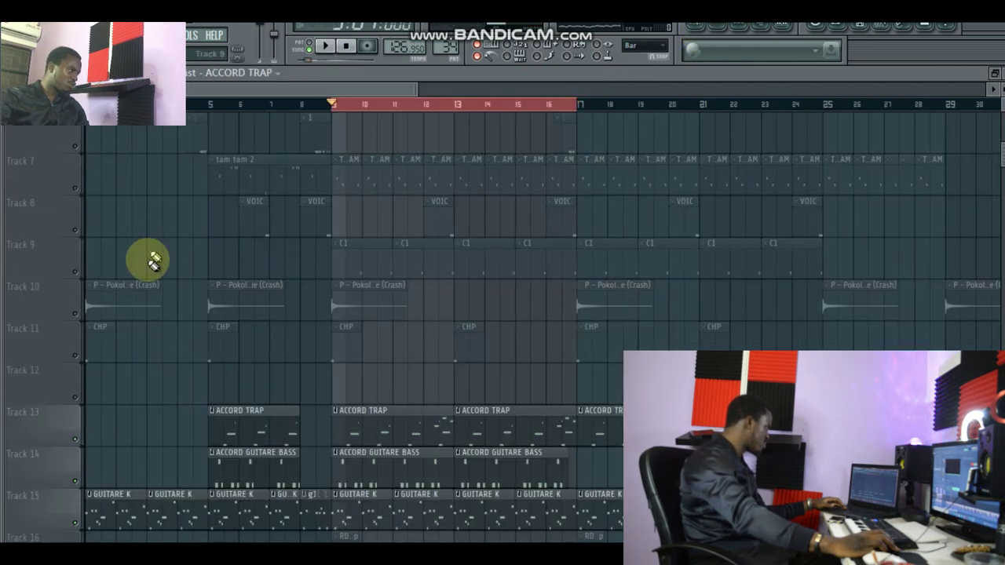
Unmute Track 2 with the CLAP clips and play bars 9 to 16, briefly checking the channel rack.
{"action": "scroll", "coordinate": [214, 249], "scroll_direction": "up", "scroll_amount": 5}
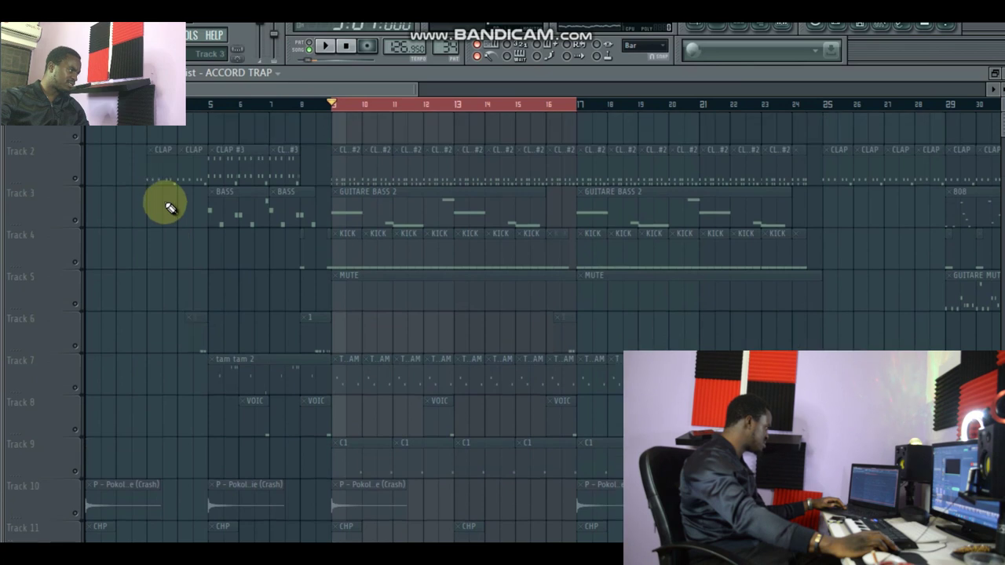
{"action": "left_click", "coordinate": [83, 187]}
{"action": "key", "text": "space"}
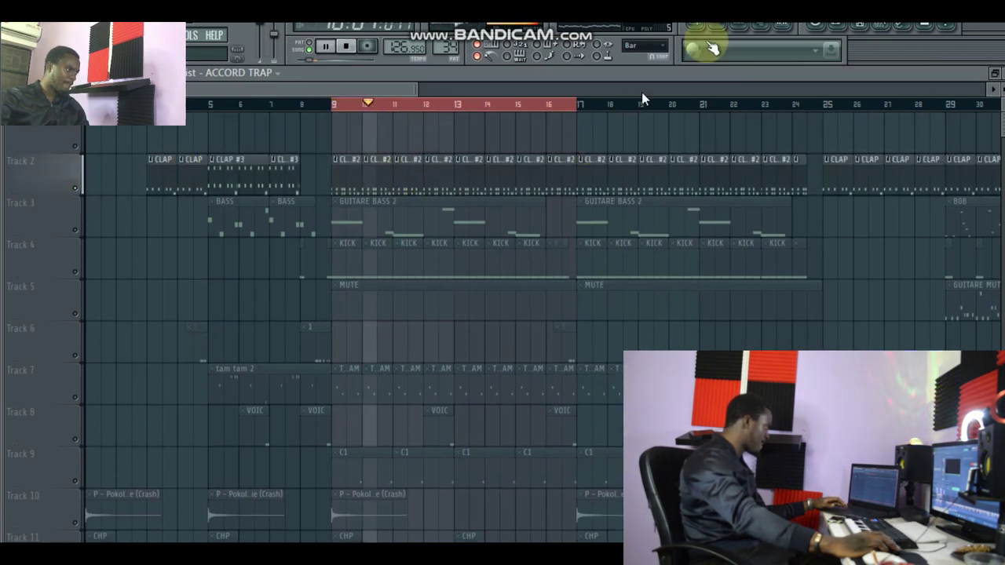
{"action": "left_click", "coordinate": [713, 31]}
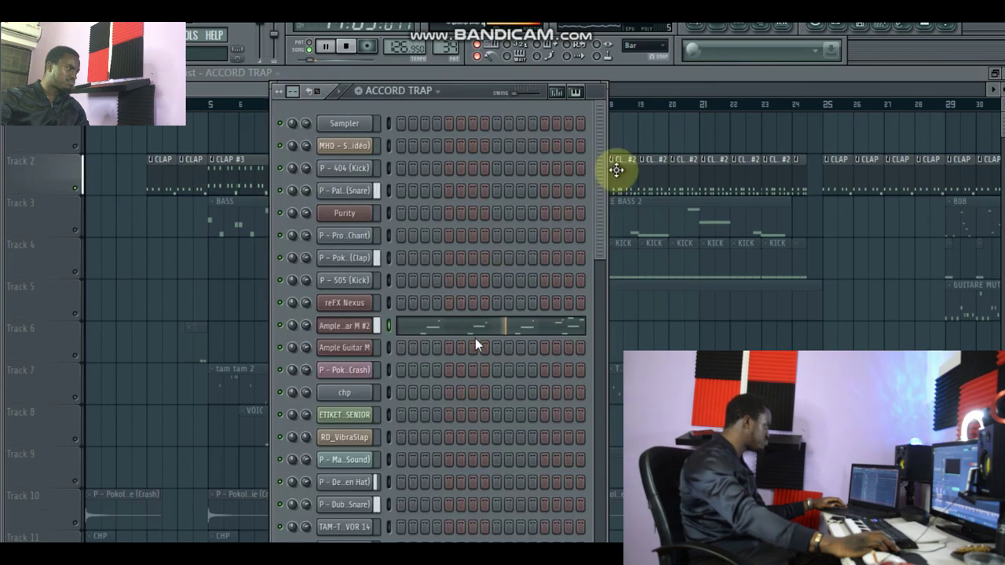
{"action": "key", "text": "F6"}
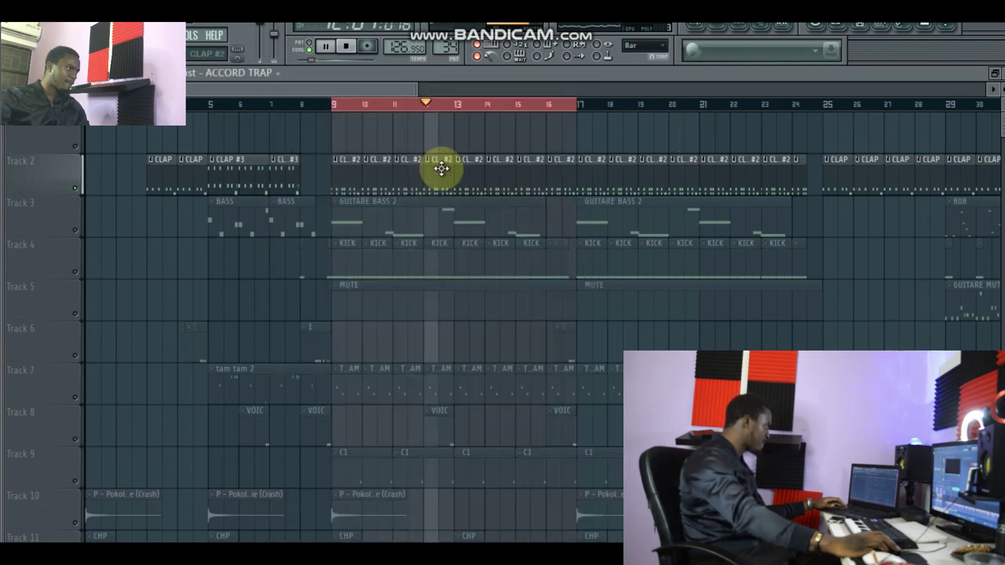
View the CLAP #2 pattern's channels and the Palka 3 snare notes in the piano roll during playback, and return to the playlist.
{"action": "left_click", "coordinate": [716, 31]}
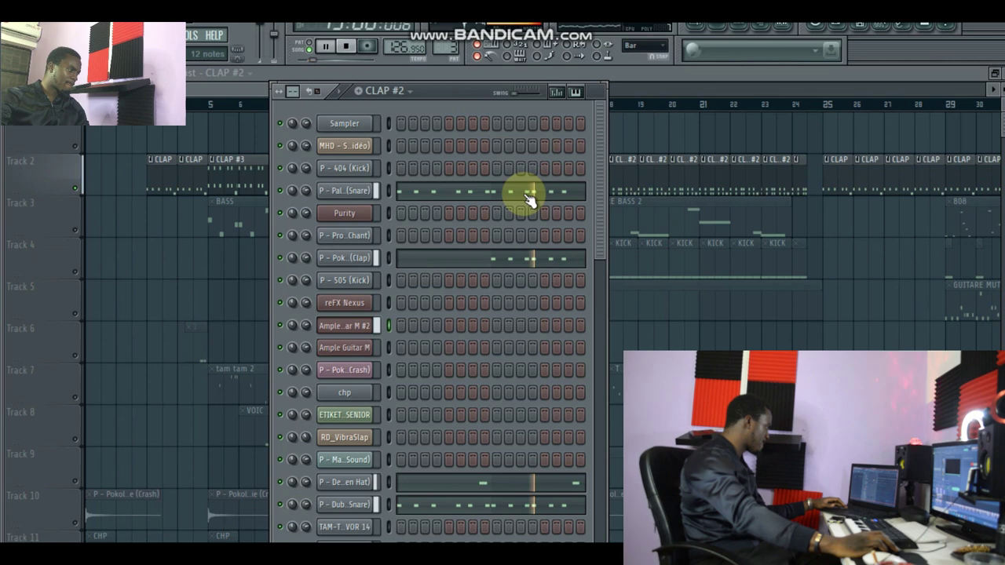
{"action": "left_click", "coordinate": [530, 200]}
{"action": "left_click_drag", "start_coordinate": [576, 86], "coordinate": [489, 89]}
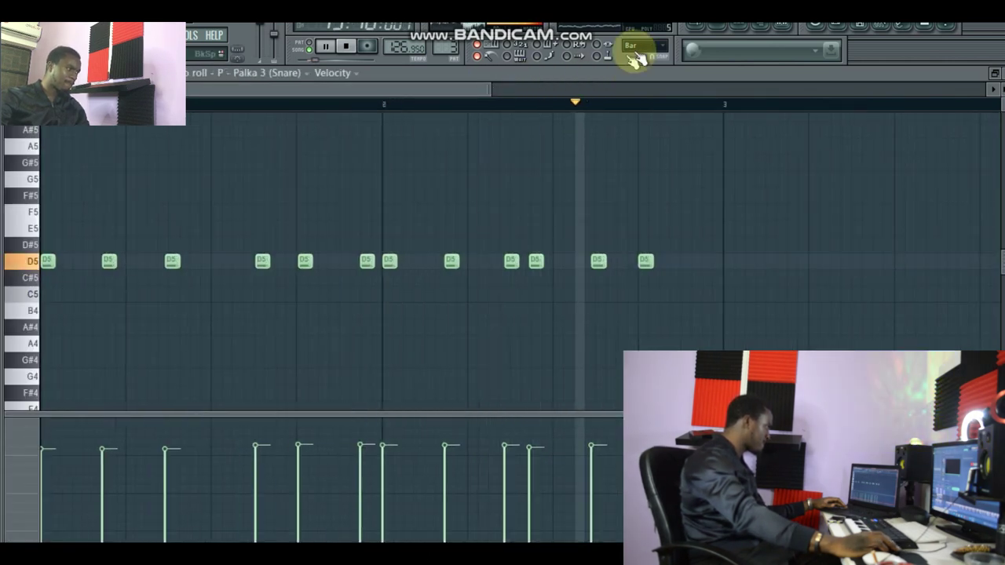
{"action": "left_click", "coordinate": [694, 30]}
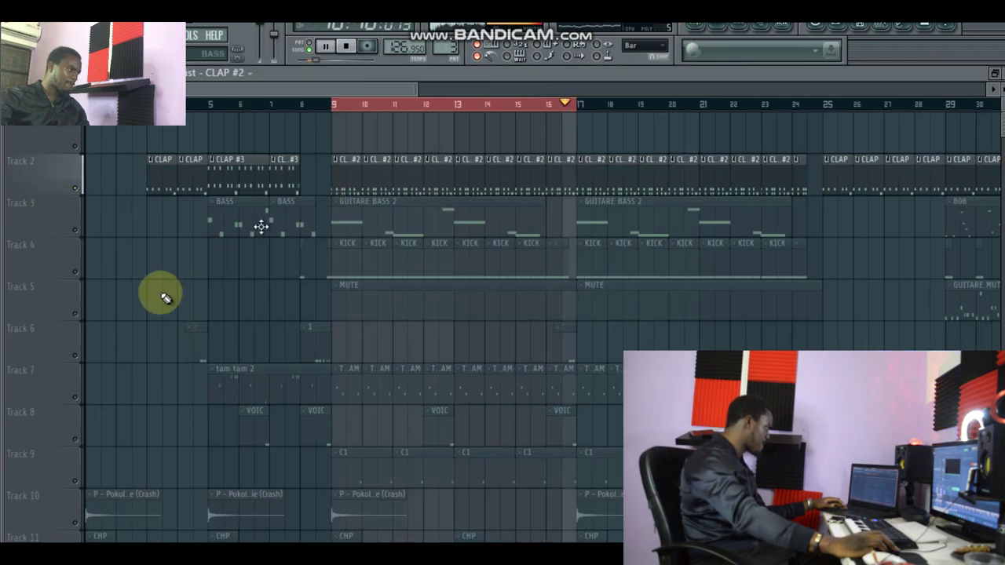
Unmute Track 7 and play the section while viewing the TAM-TAM POLL FAVOR 14 notes in the piano roll.
{"action": "left_click", "coordinate": [81, 405]}
{"action": "left_click", "coordinate": [355, 386]}
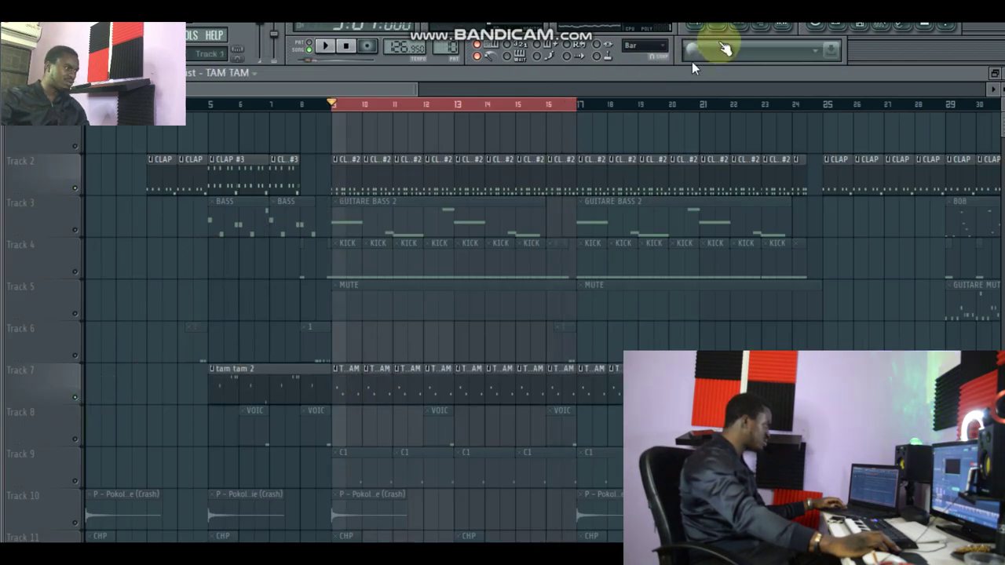
{"action": "left_click", "coordinate": [723, 31]}
{"action": "left_click", "coordinate": [496, 536]}
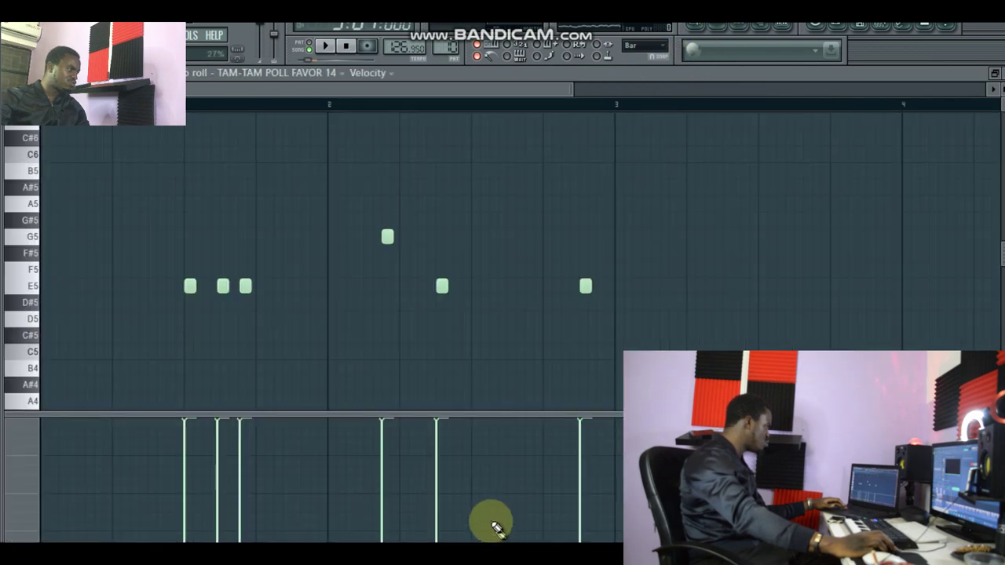
{"action": "left_click", "coordinate": [326, 47]}
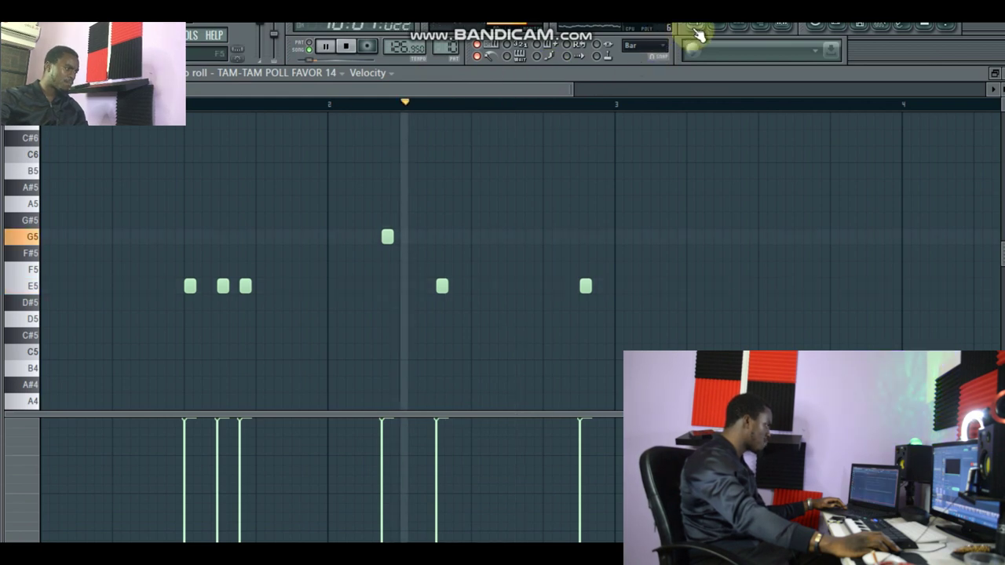
{"action": "key", "text": "F5"}
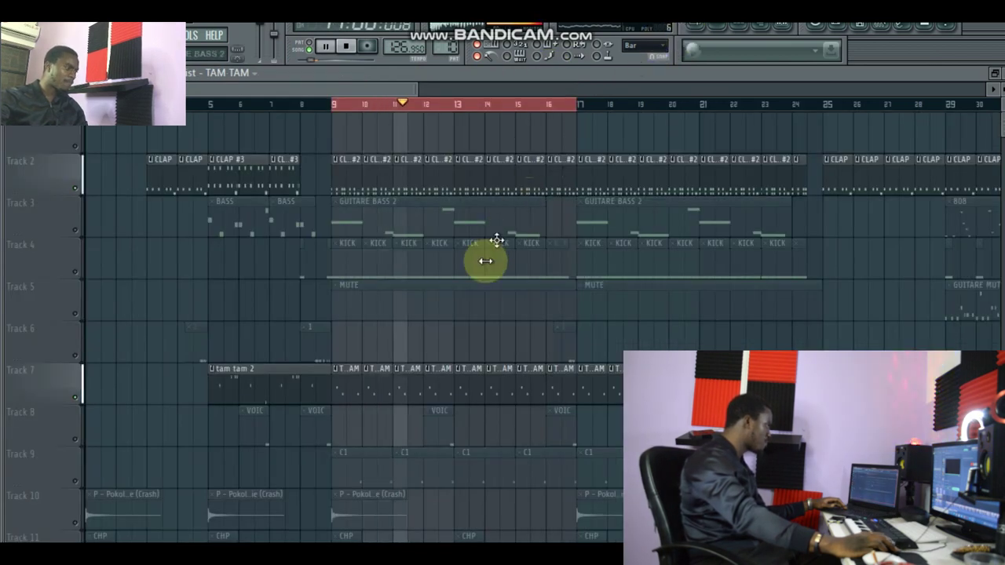
Unmute Track 8 and play the section while viewing the VOIC pattern in the channel rack.
{"action": "scroll", "coordinate": [503, 279], "scroll_direction": "down", "scroll_amount": 1}
{"action": "scroll", "coordinate": [510, 303], "scroll_direction": "down", "scroll_amount": 1}
{"action": "scroll", "coordinate": [514, 304], "scroll_direction": "down", "scroll_amount": 1}
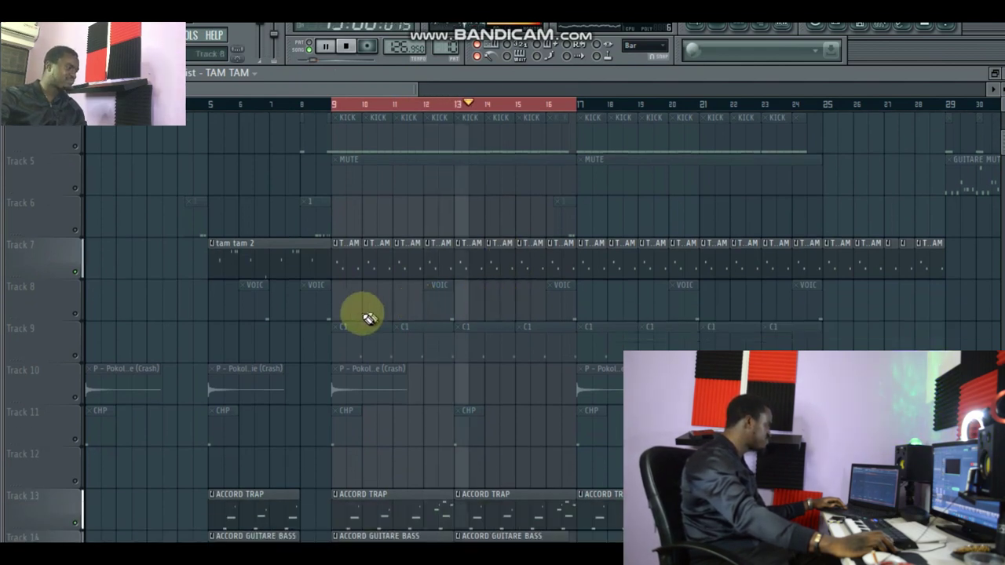
{"action": "key", "text": "space"}
{"action": "left_click", "coordinate": [81, 318]}
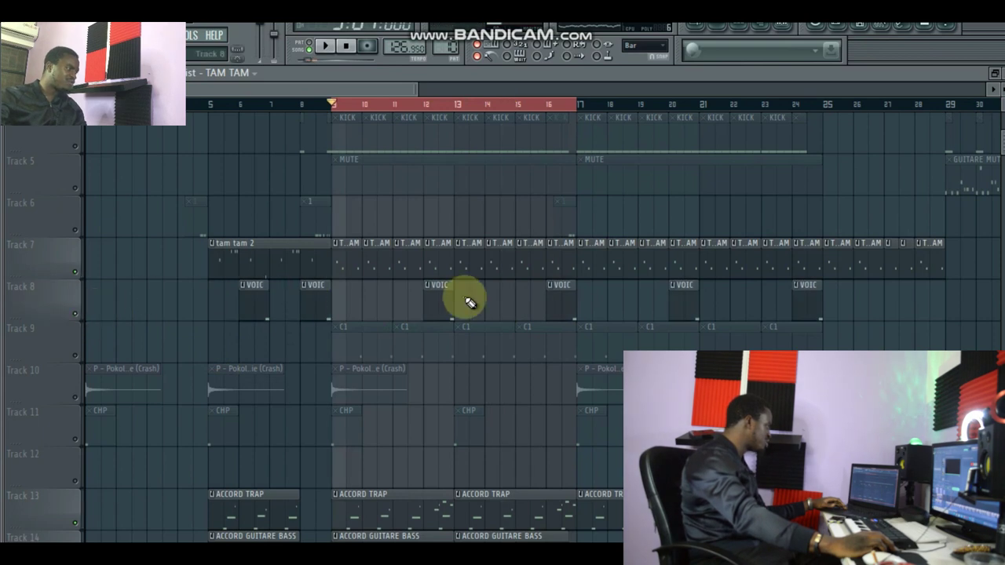
{"action": "left_click", "coordinate": [721, 36]}
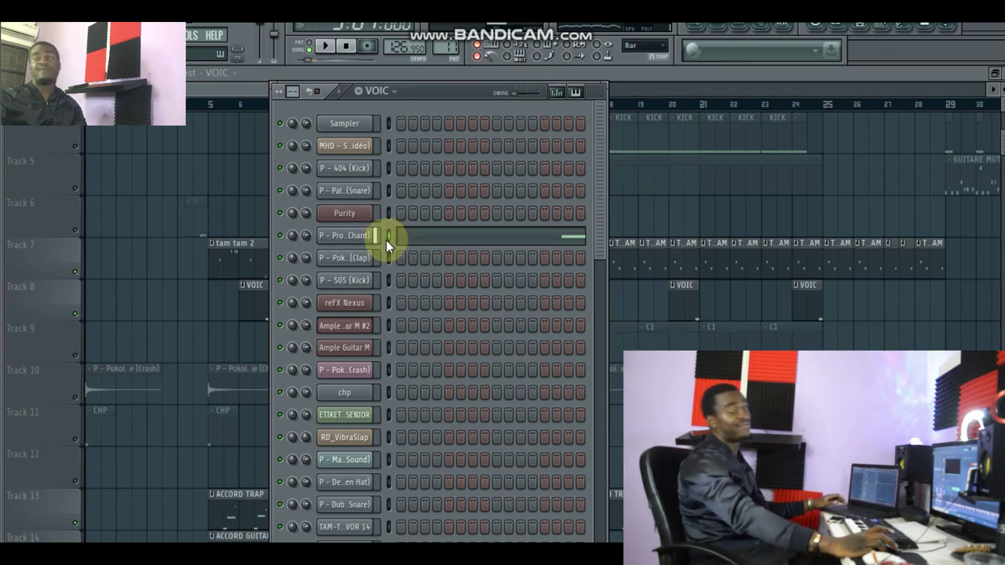
{"action": "key", "text": "space"}
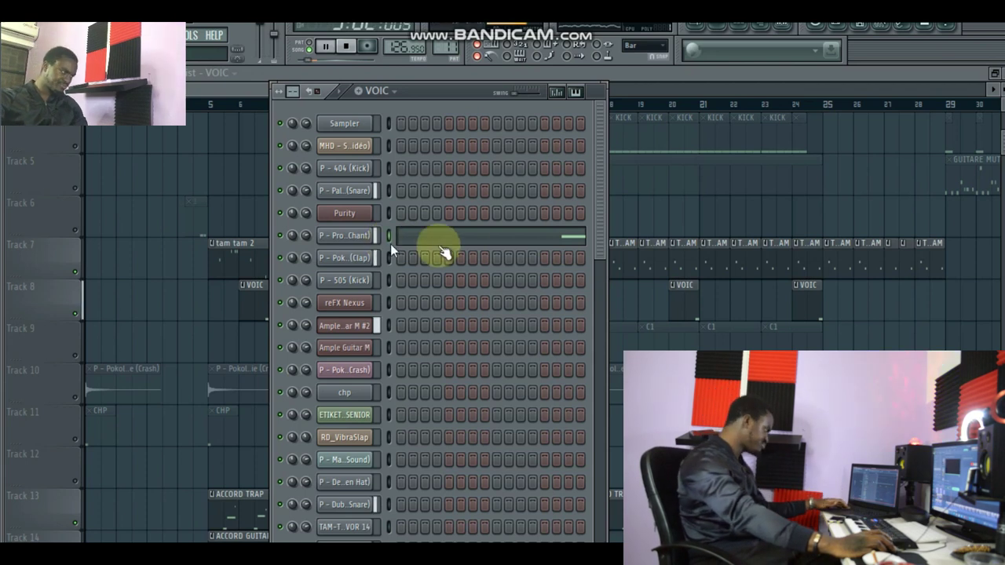
{"action": "key", "text": "Escape"}
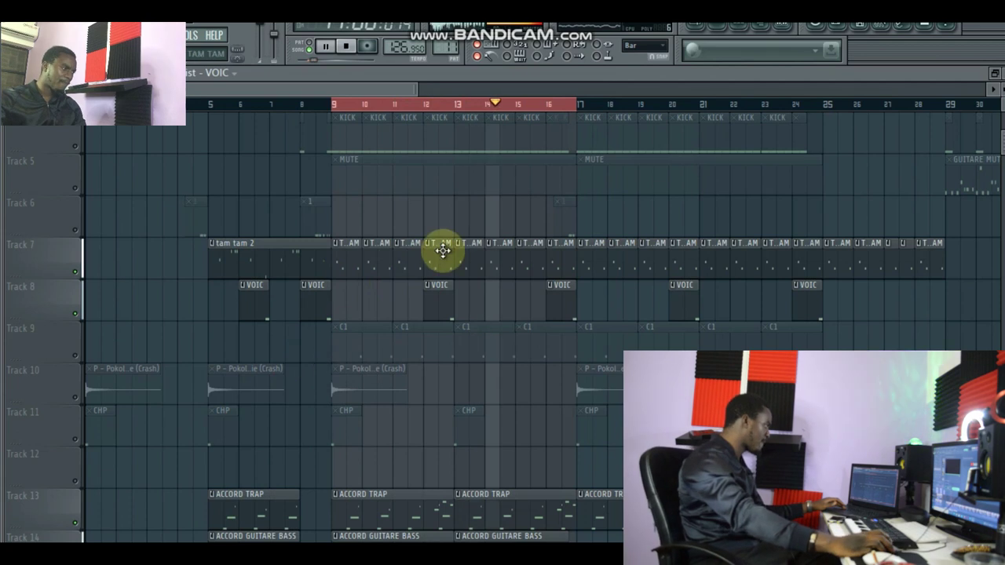
Stop playback, unmute Track 3 and show the GUITARE BASS 2 notes of the Purity channel in the piano roll.
{"action": "scroll", "coordinate": [442, 250], "scroll_direction": "up", "scroll_amount": 3}
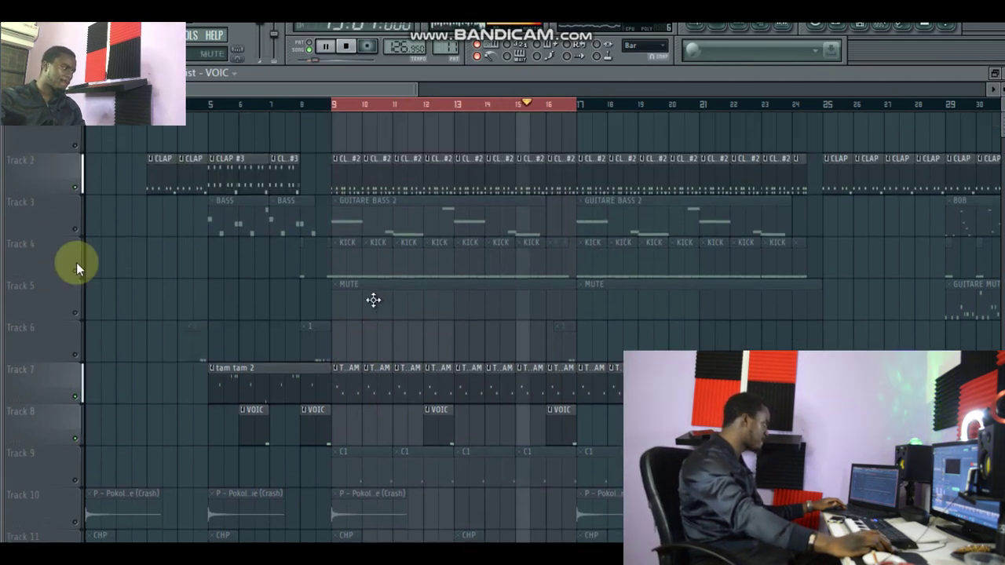
{"action": "key", "text": "space"}
{"action": "left_click", "coordinate": [76, 230]}
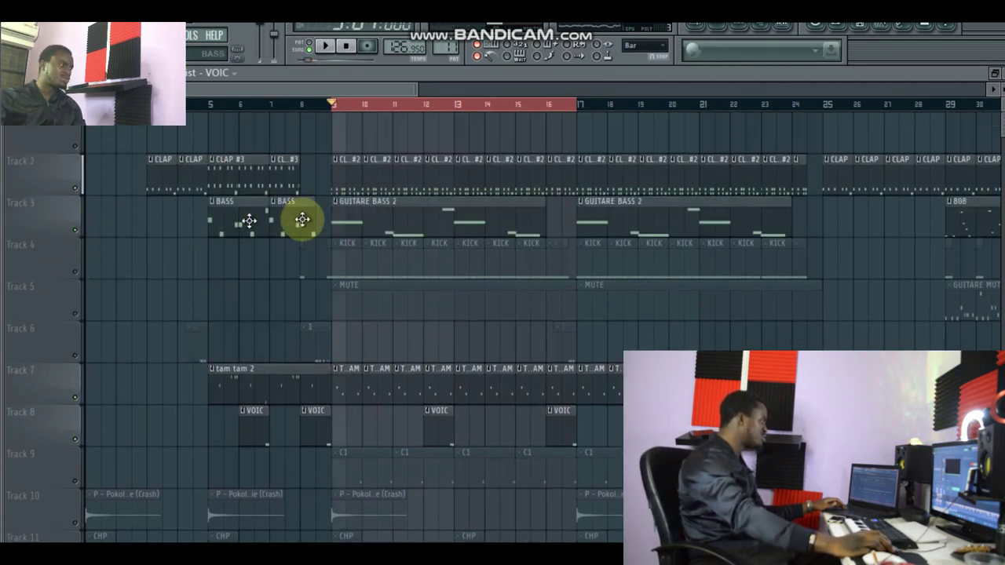
{"action": "left_click", "coordinate": [726, 31]}
{"action": "left_click", "coordinate": [482, 214]}
{"action": "left_click_drag", "start_coordinate": [298, 89], "coordinate": [604, 89]}
Inspect the bass guitar preset loaded in the Purity instrument and close its plugin window.
{"action": "left_click", "coordinate": [724, 31]}
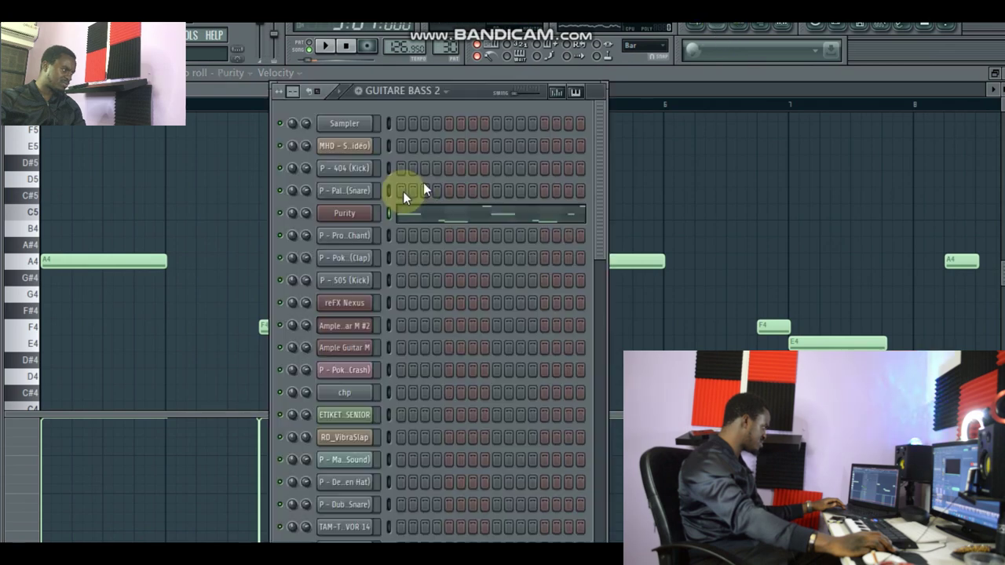
{"action": "left_click", "coordinate": [366, 215]}
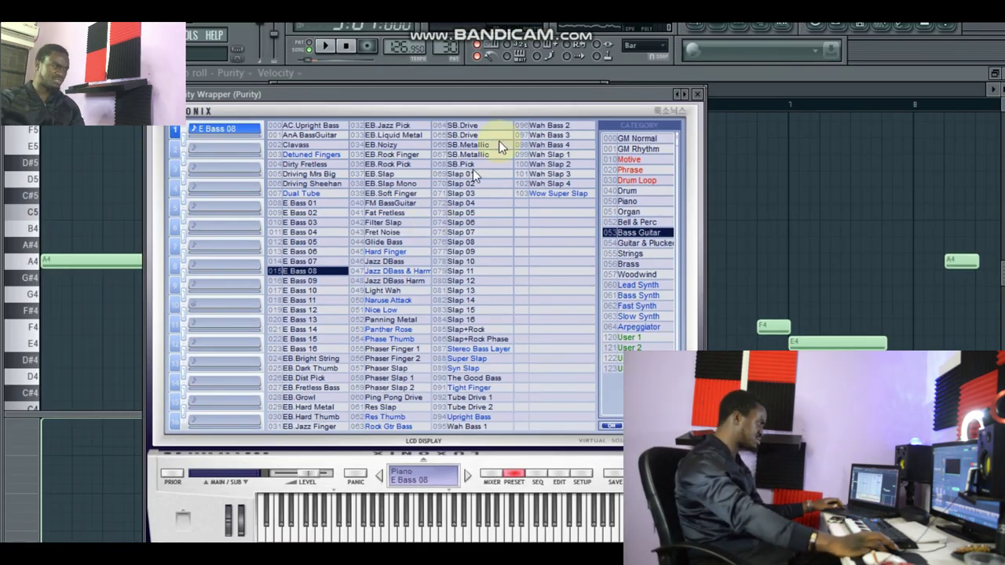
{"action": "left_click", "coordinate": [698, 94]}
Play the section while viewing the GUITARE BASS 2 notes in the piano roll, and return to the playlist.
{"action": "key", "text": "space"}
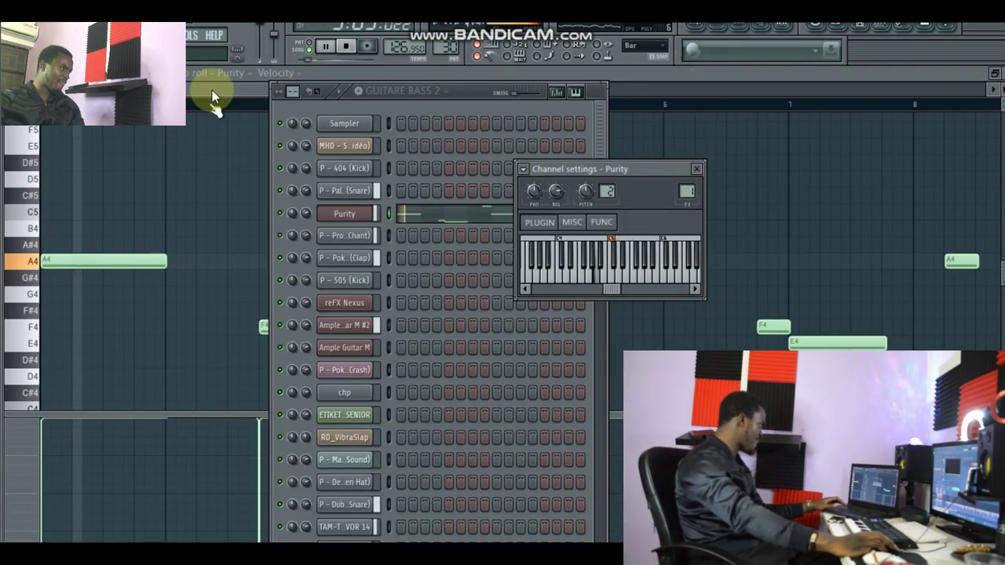
{"action": "left_click", "coordinate": [478, 80]}
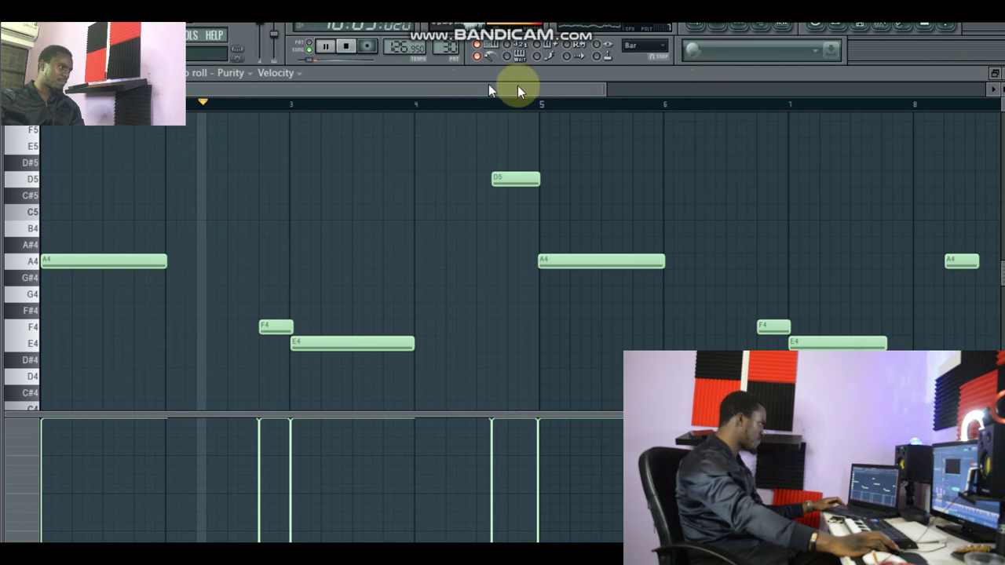
{"action": "left_click_drag", "start_coordinate": [619, 85], "coordinate": [480, 73]}
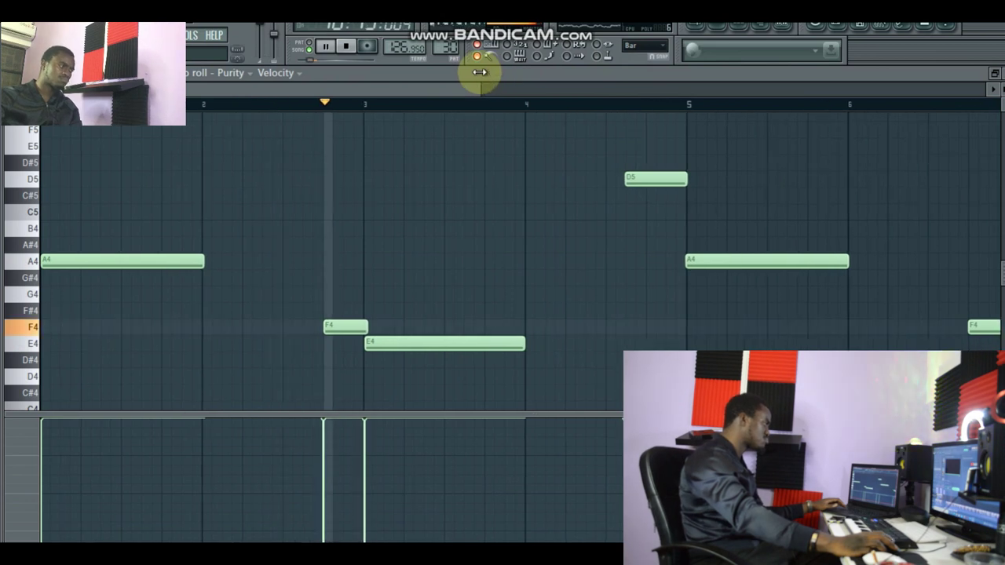
{"action": "left_click", "coordinate": [699, 30]}
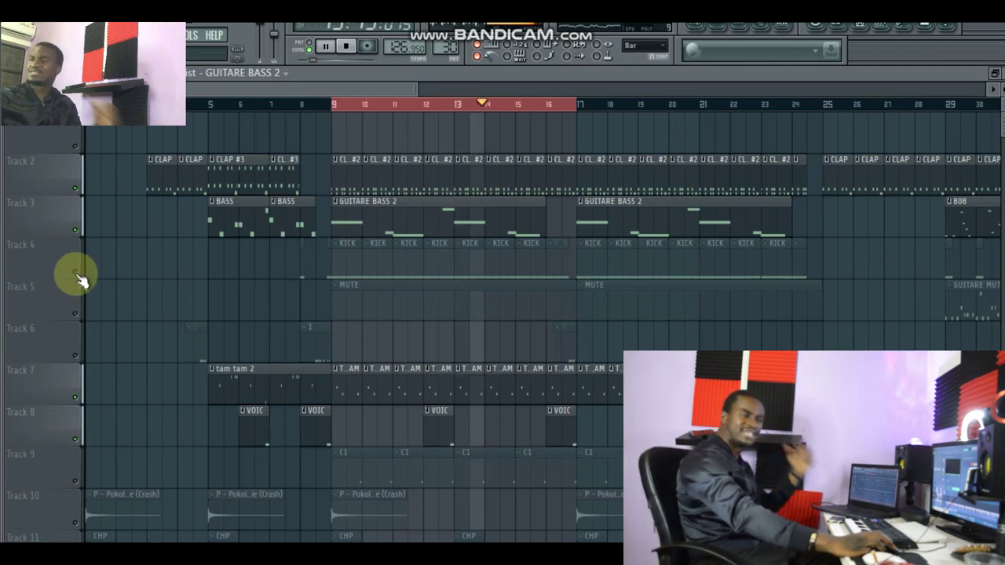
Unmute Track 4 with the KICK clips and Track 17 with the BRASS clips while playing the section.
{"action": "left_click", "coordinate": [78, 271]}
{"action": "key", "text": "space"}
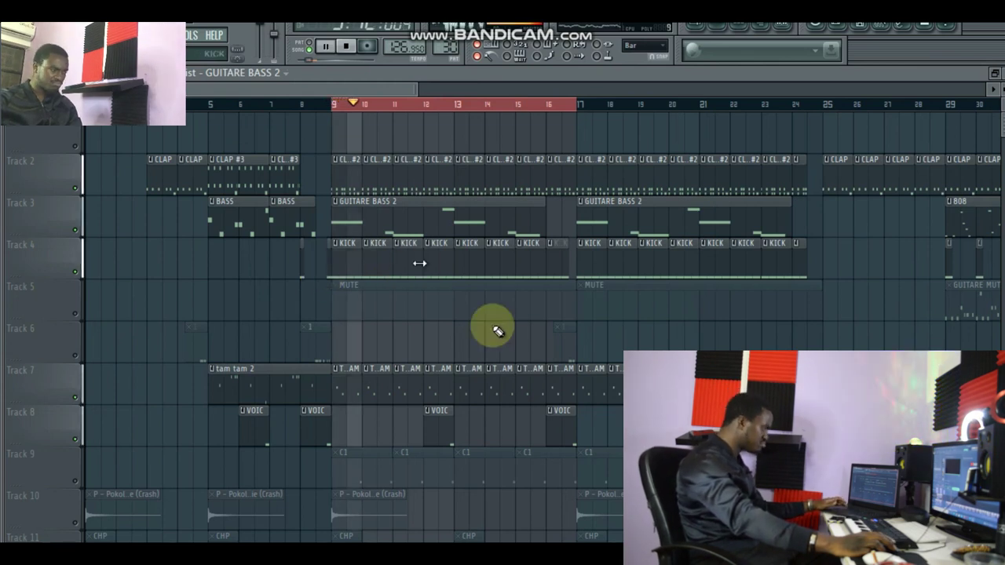
{"action": "scroll", "coordinate": [504, 336], "scroll_direction": "down", "scroll_amount": 4}
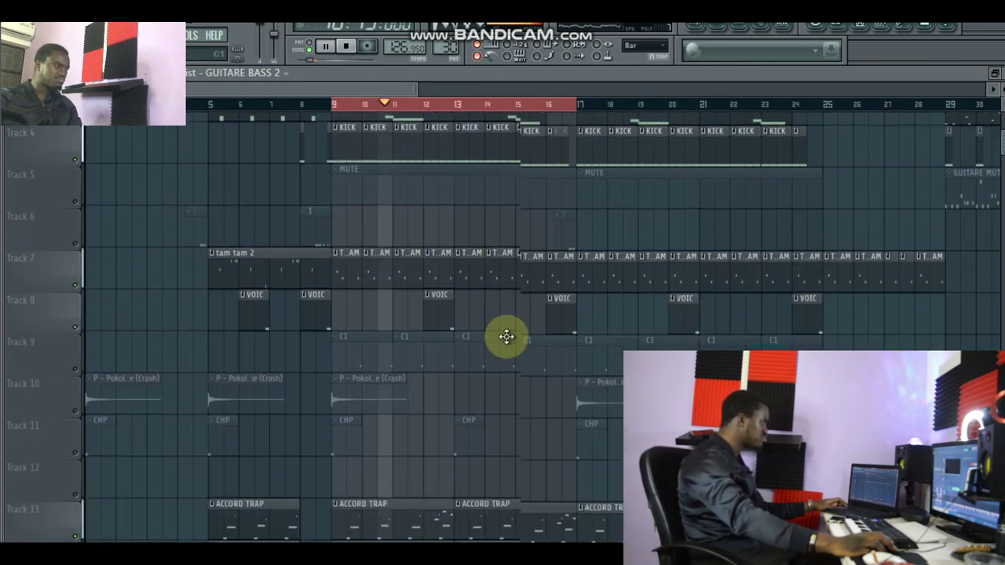
{"action": "scroll", "coordinate": [396, 355], "scroll_direction": "down", "scroll_amount": 5}
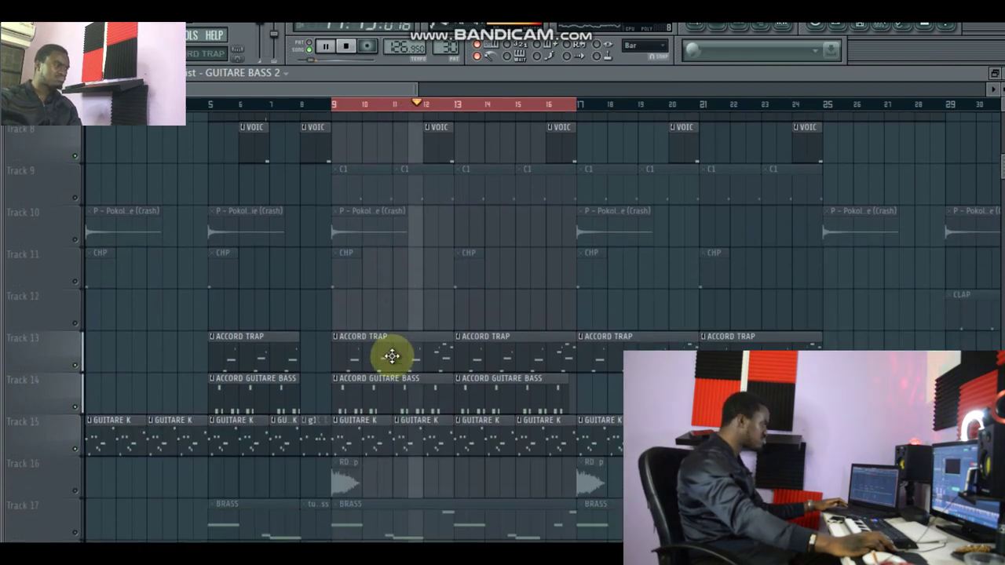
{"action": "scroll", "coordinate": [393, 353], "scroll_direction": "down", "scroll_amount": 2}
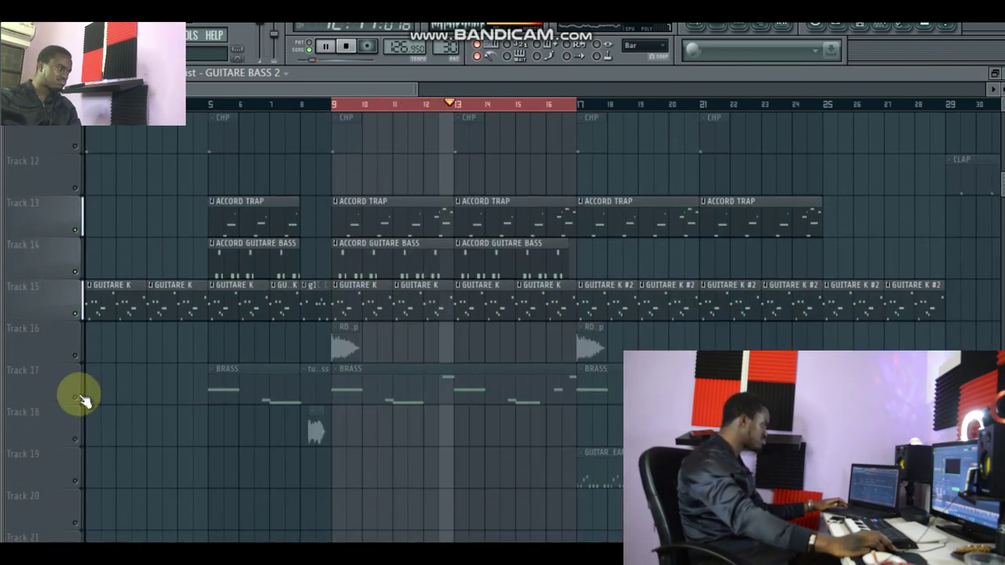
{"action": "left_click", "coordinate": [78, 398]}
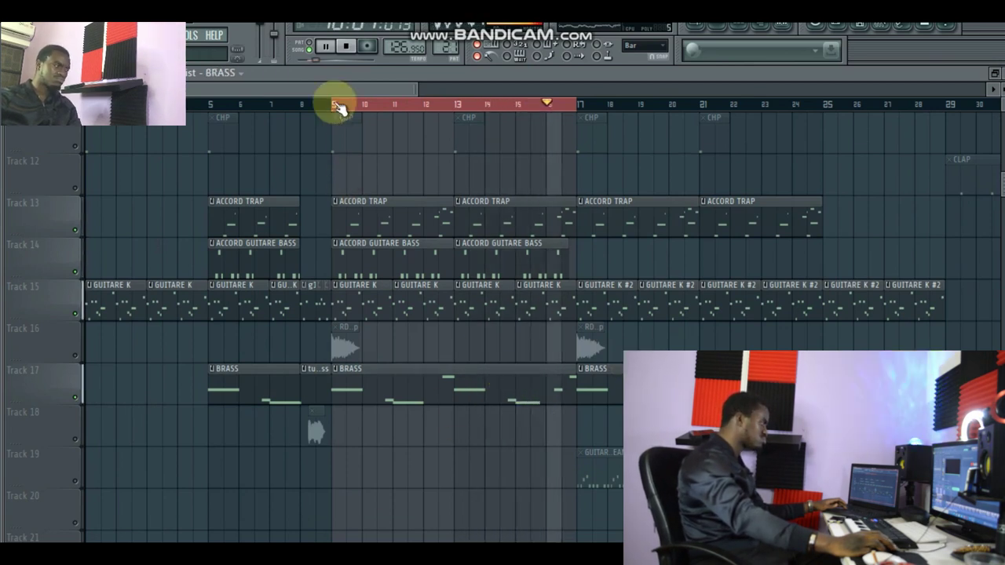
Restart playback from bar 9 and unmute all playlist tracks to hear the full arrangement.
{"action": "key", "text": "space"}
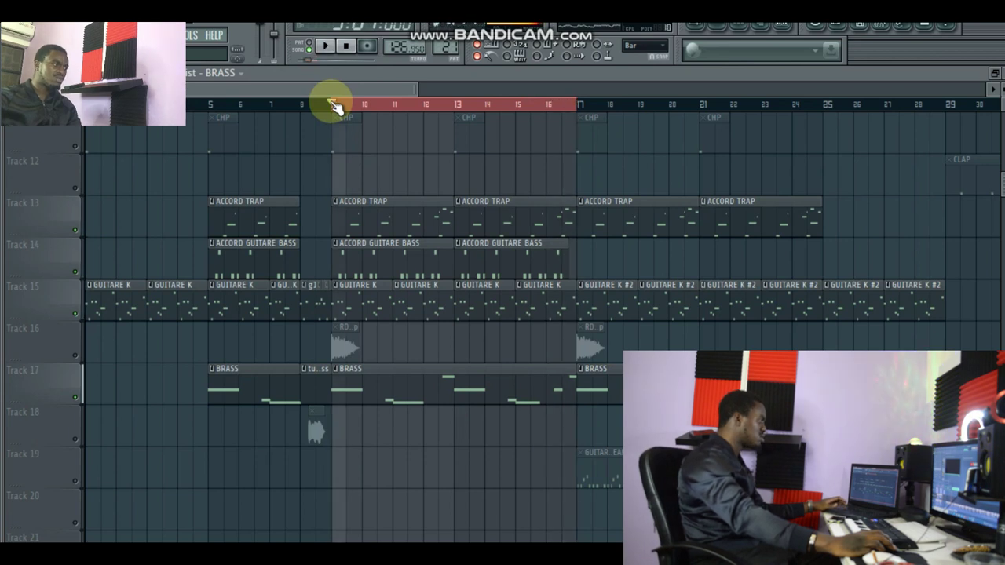
{"action": "right_click", "coordinate": [75, 397]}
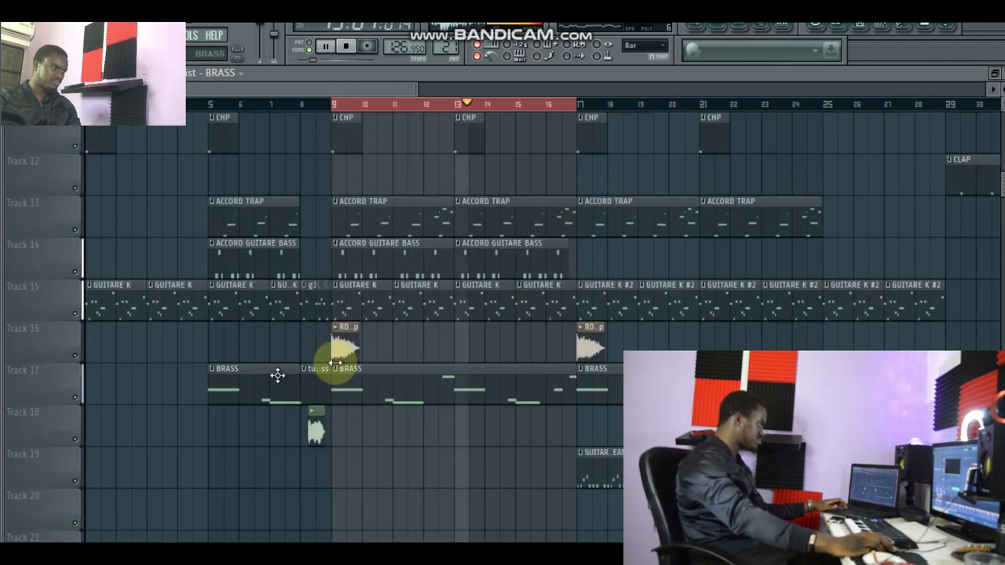
{"action": "scroll", "coordinate": [426, 392], "scroll_direction": "up", "scroll_amount": 7}
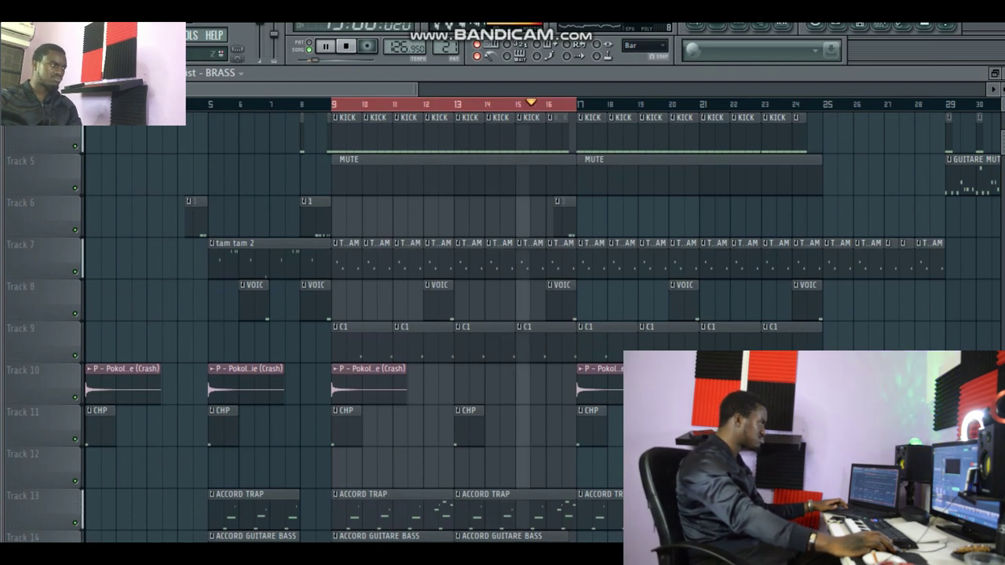
Clear the bar 9 to 16 selection and select bars 17 to 24 across the playlist tracks.
{"action": "left_click", "coordinate": [391, 105], "text": "ctrl"}
{"action": "left_click_drag", "start_coordinate": [393, 90], "coordinate": [432, 94]}
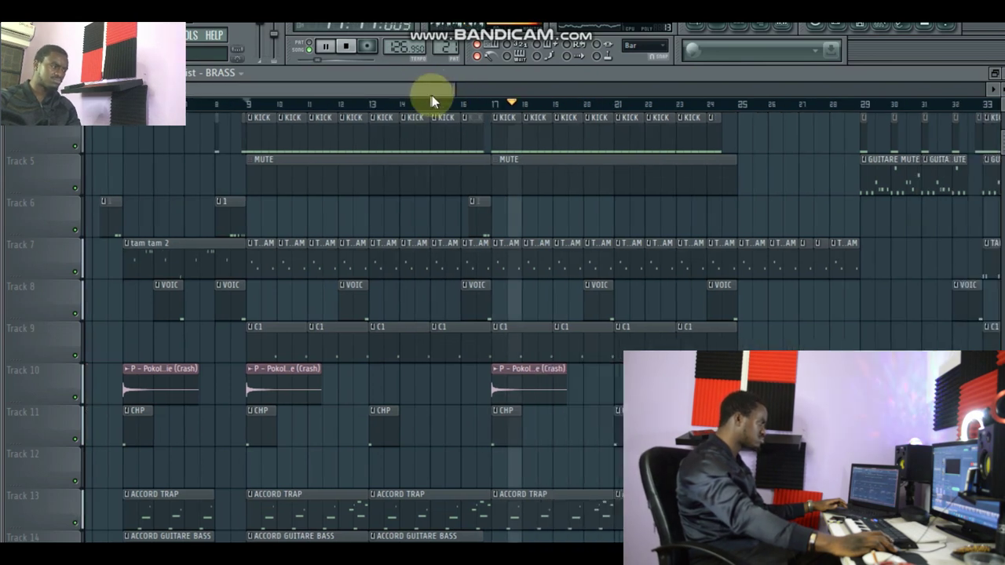
{"action": "double_click", "coordinate": [471, 162], "text": "ctrl"}
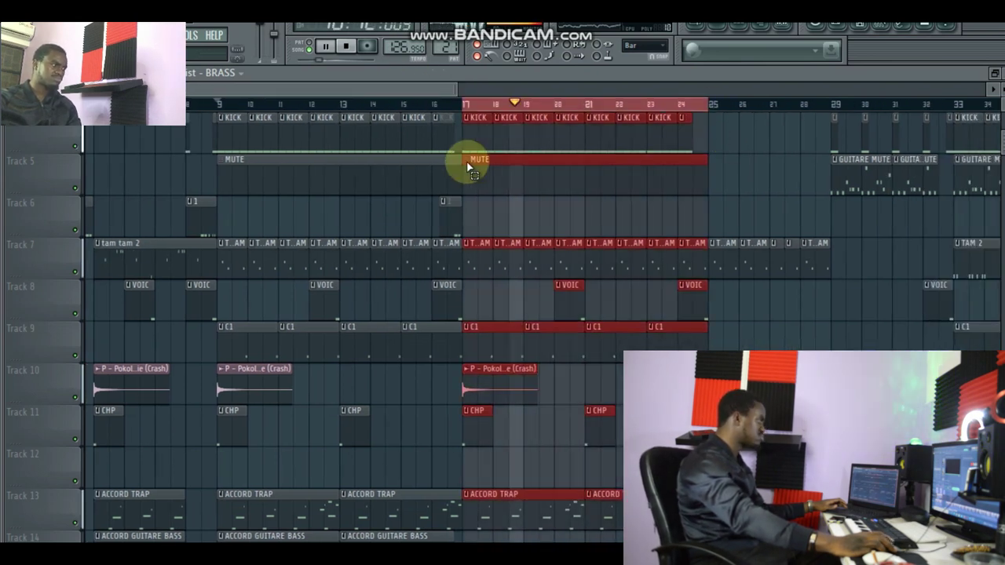
{"action": "scroll", "coordinate": [670, 292], "scroll_direction": "down", "scroll_amount": 5}
{"action": "scroll", "coordinate": [670, 297], "scroll_direction": "down", "scroll_amount": 6}
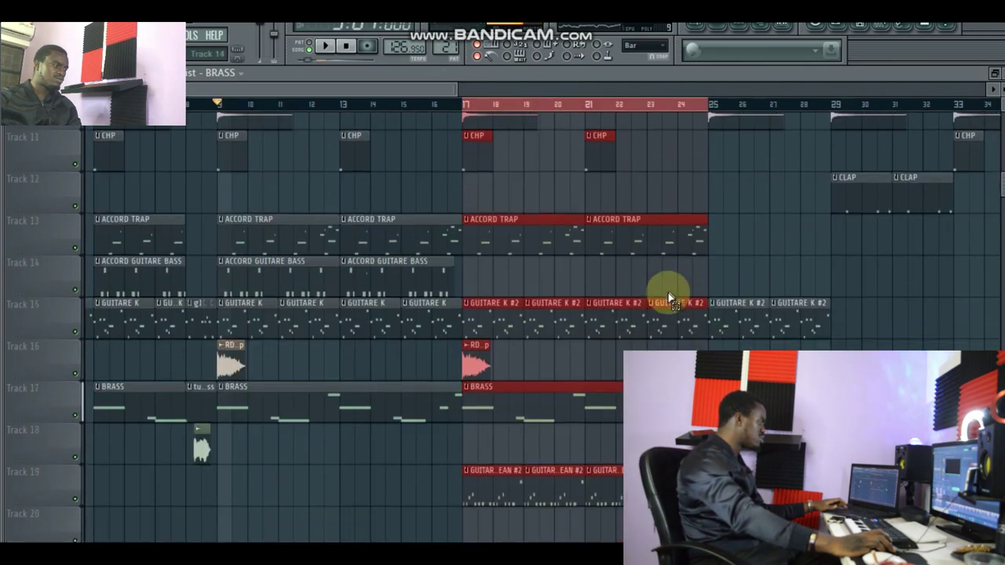
Solo Track 19 with the GUITARE CLEAN clips and play the section from bar 17.
{"action": "key", "text": "space"}
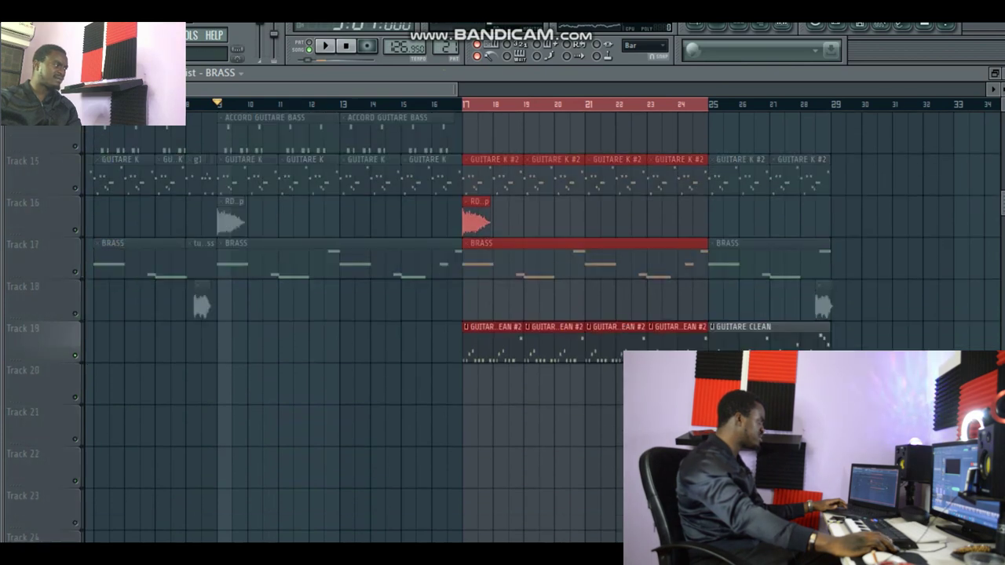
{"action": "left_click", "coordinate": [470, 106]}
{"action": "key", "text": "space"}
{"action": "scroll", "coordinate": [570, 292], "scroll_direction": "up", "scroll_amount": 4}
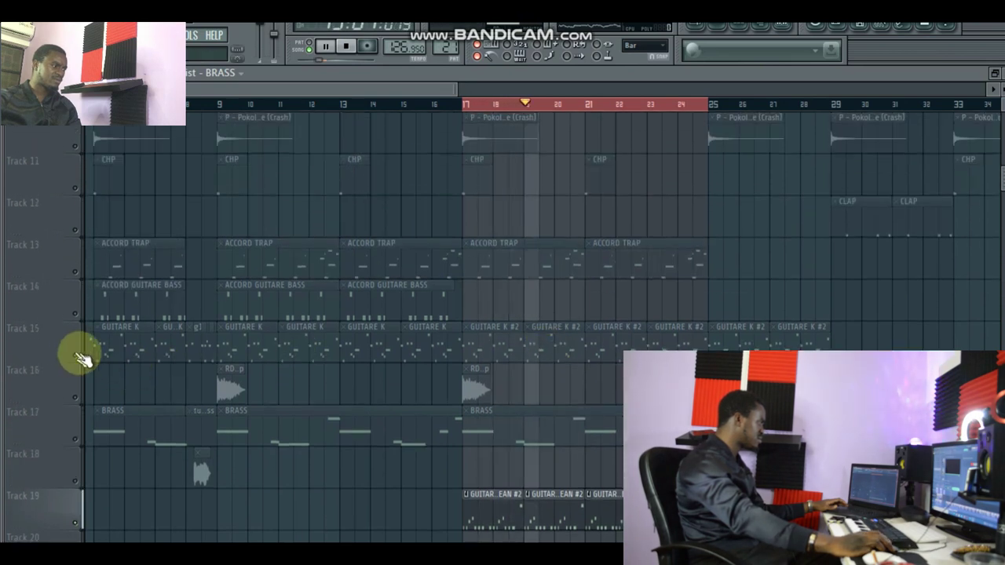
Select the GUITARE CLEAN #2 pattern, stop playback and view the preset loaded in its reFX Nexus #4 channel.
{"action": "left_click", "coordinate": [567, 515]}
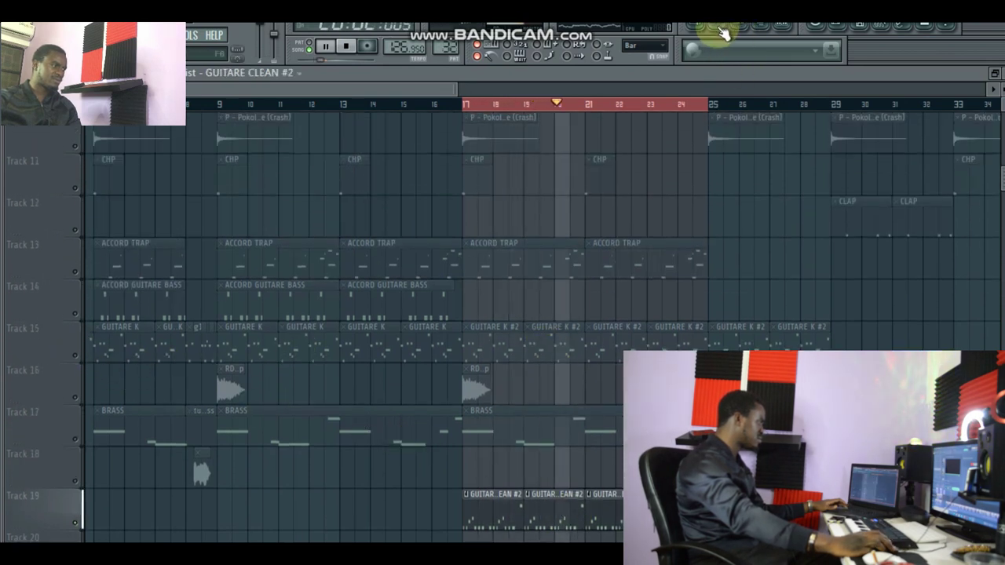
{"action": "left_click", "coordinate": [724, 30]}
{"action": "scroll", "coordinate": [482, 309], "scroll_direction": "down", "scroll_amount": 3}
{"action": "key", "text": "space"}
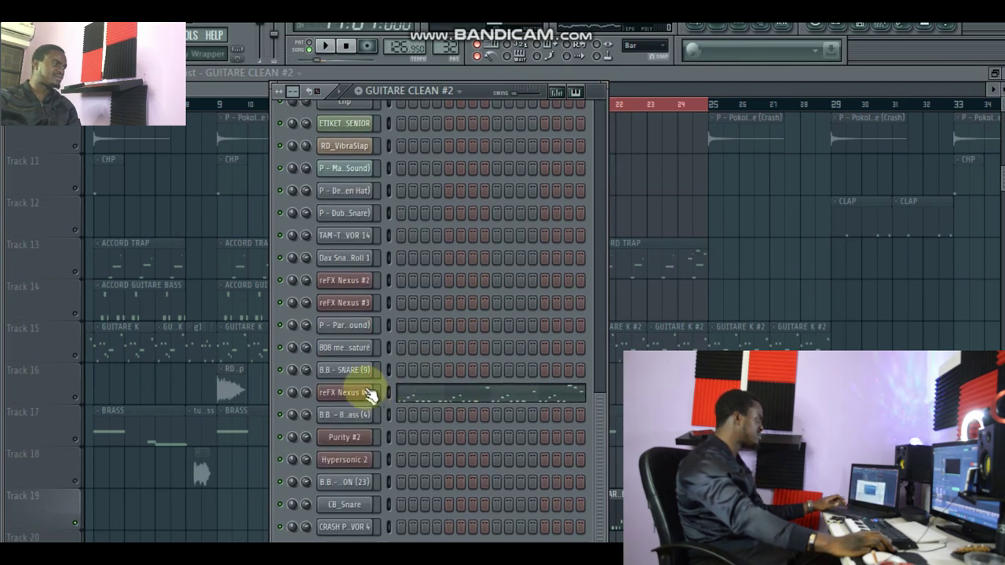
{"action": "left_click", "coordinate": [344, 392]}
{"action": "left_click_drag", "start_coordinate": [512, 225], "coordinate": [534, 152]}
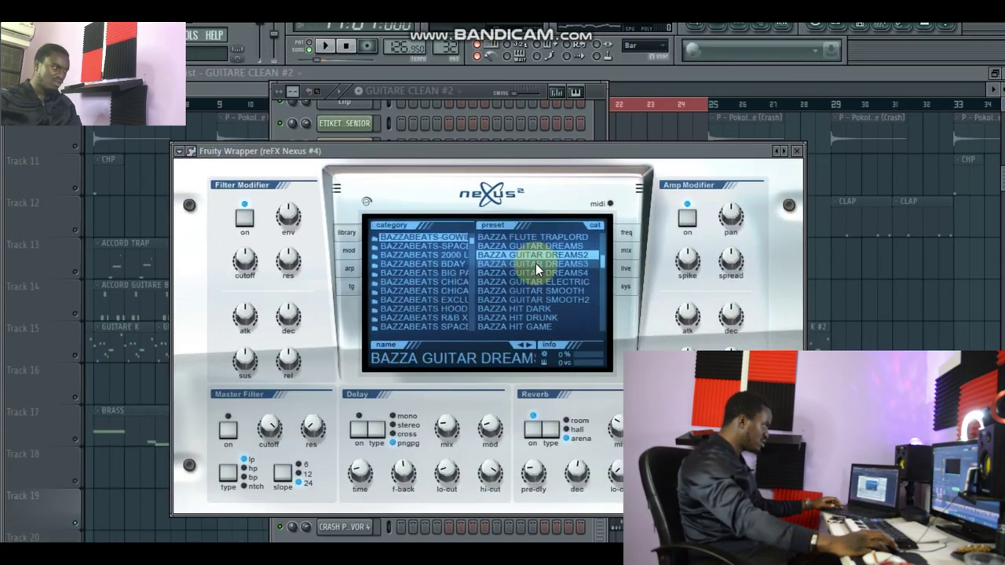
Inspect the first Fruity Parametric EQ 2 on the reFX Nexus #4 mixer track, and close the EQ and mixer.
{"action": "left_click", "coordinate": [785, 30]}
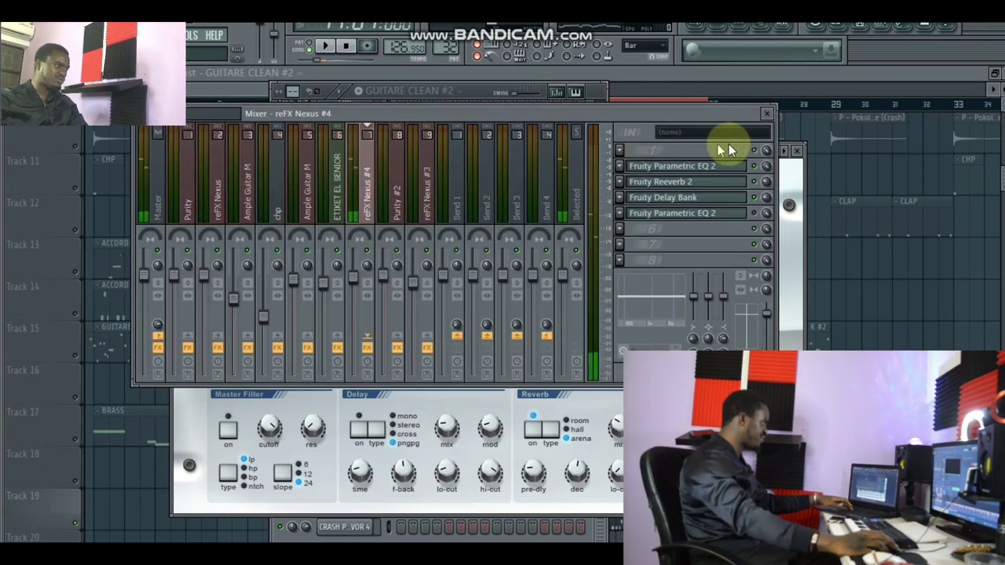
{"action": "left_click", "coordinate": [717, 169]}
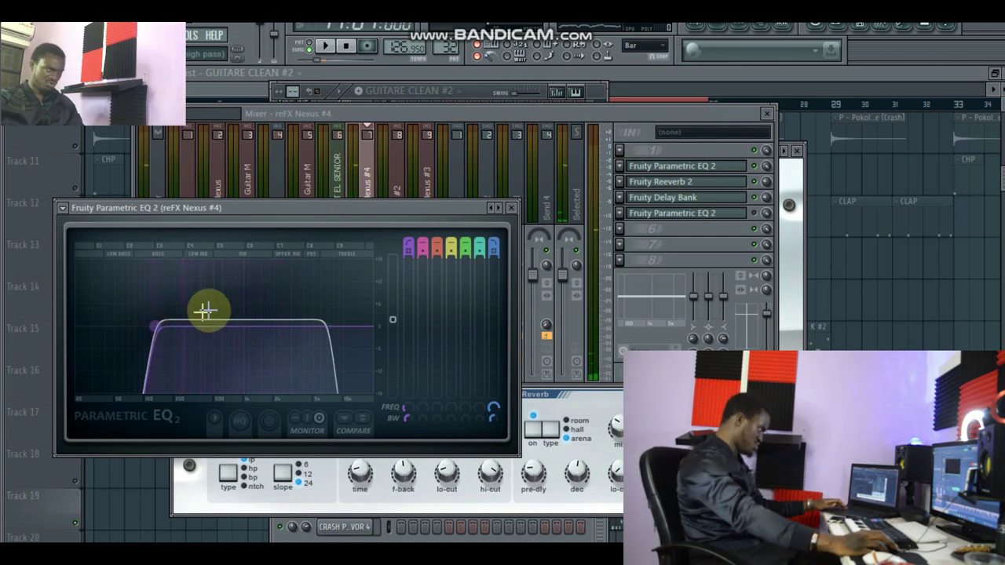
{"action": "left_click", "coordinate": [512, 210]}
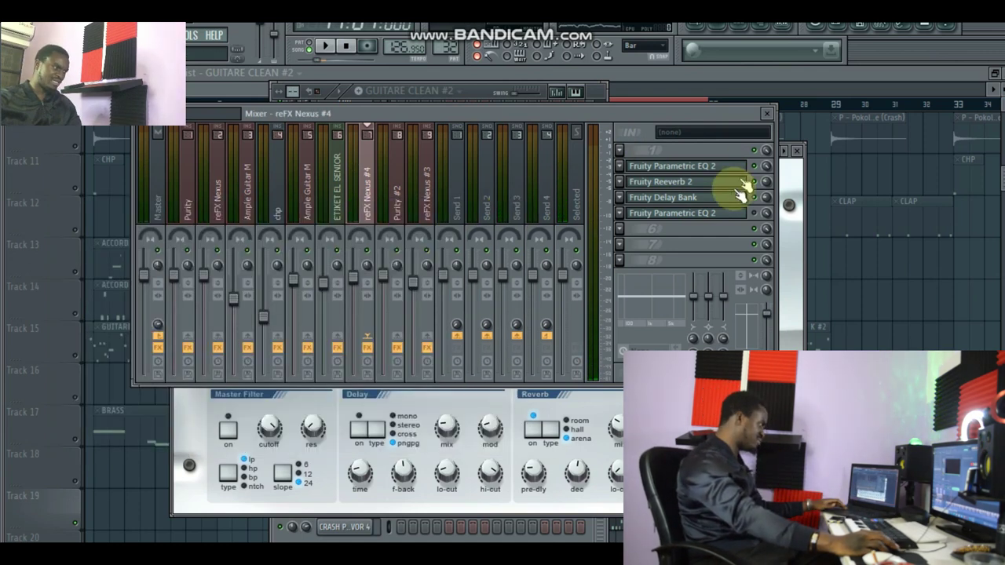
{"action": "left_click", "coordinate": [769, 115]}
Play the section from the playlist while unmuting Track 13 ACCORD TRAP, Track 15 GUITARE K and Track 17 BRASS.
{"action": "key", "text": "space"}
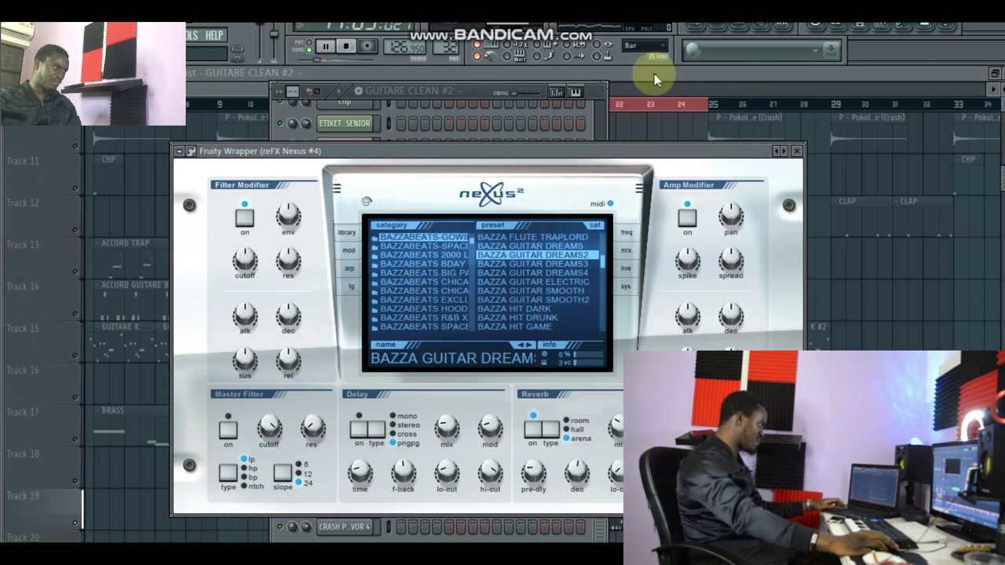
{"action": "left_click", "coordinate": [654, 74]}
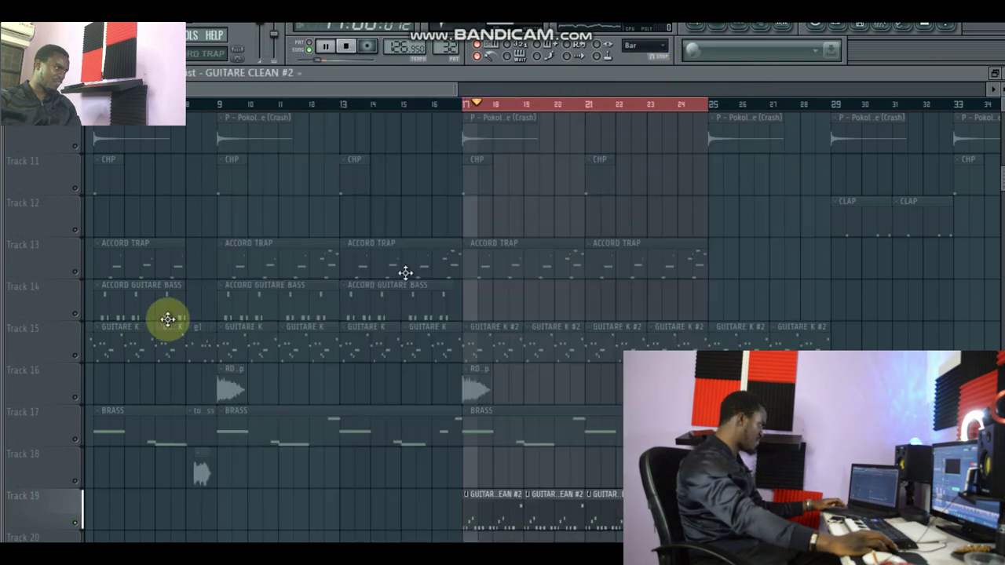
{"action": "left_click", "coordinate": [74, 271]}
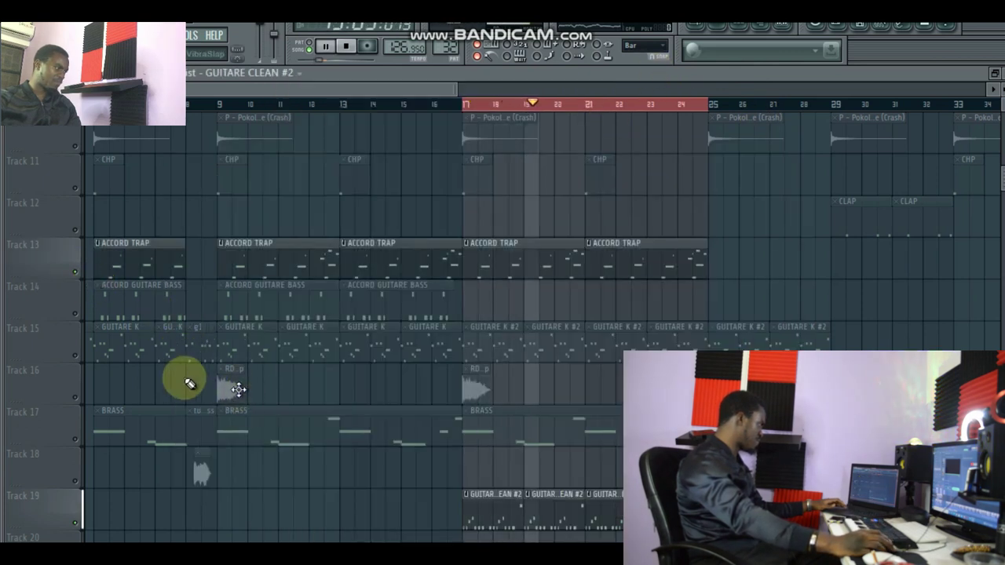
{"action": "left_click", "coordinate": [76, 357]}
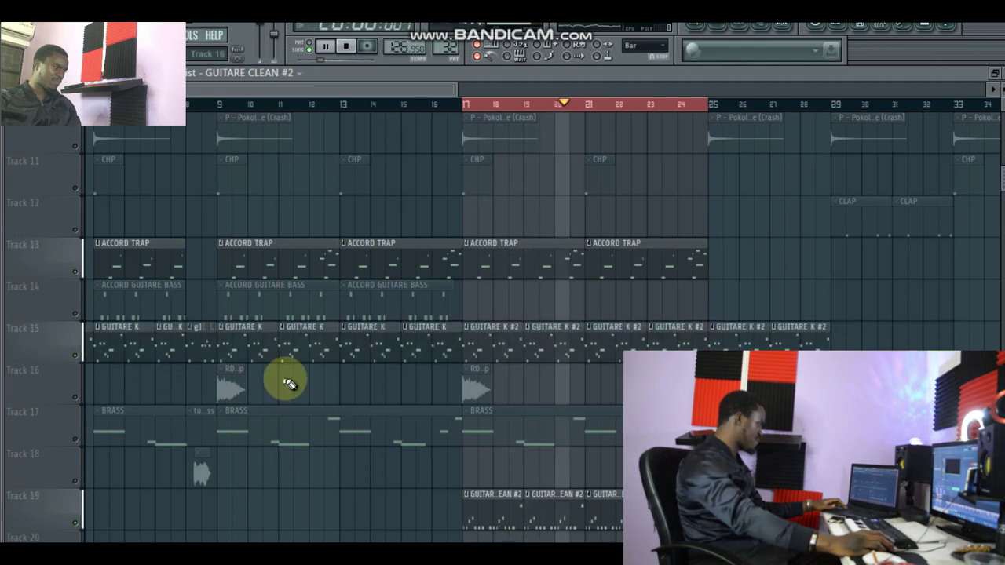
{"action": "left_click", "coordinate": [70, 440]}
Stop playback, unmute Track 2 with the CLAP clips and Track 4 with the KICK clips, and replay bars 17 to 24.
{"action": "scroll", "coordinate": [157, 431], "scroll_direction": "up", "scroll_amount": 3}
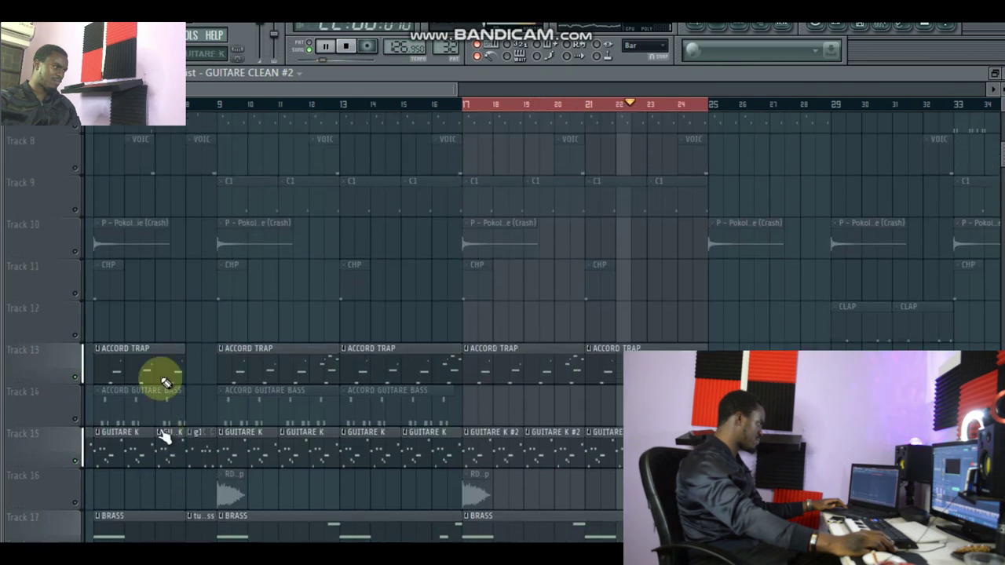
{"action": "scroll", "coordinate": [162, 375], "scroll_direction": "up", "scroll_amount": 4}
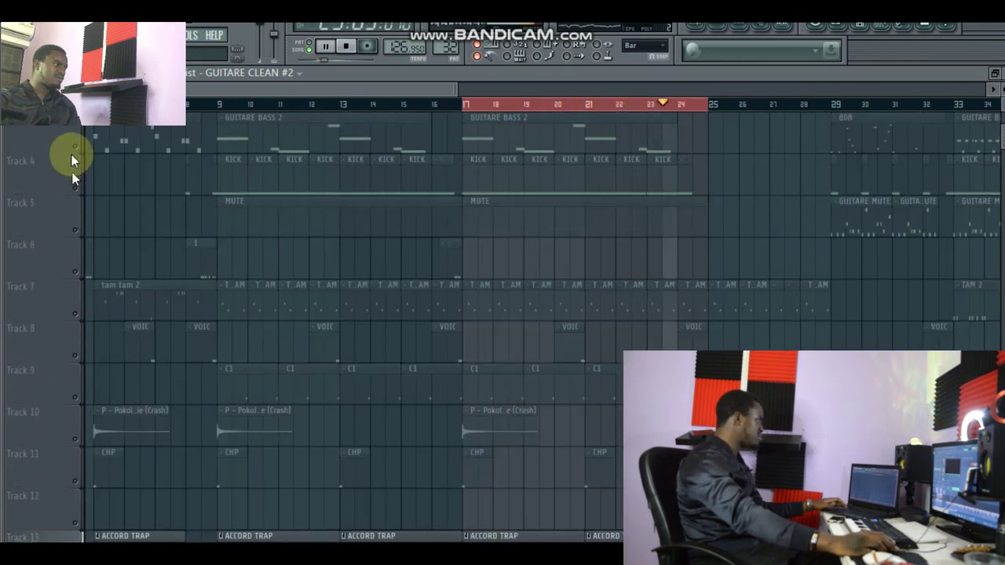
{"action": "scroll", "coordinate": [71, 154], "scroll_direction": "up", "scroll_amount": 2}
{"action": "key", "text": "space"}
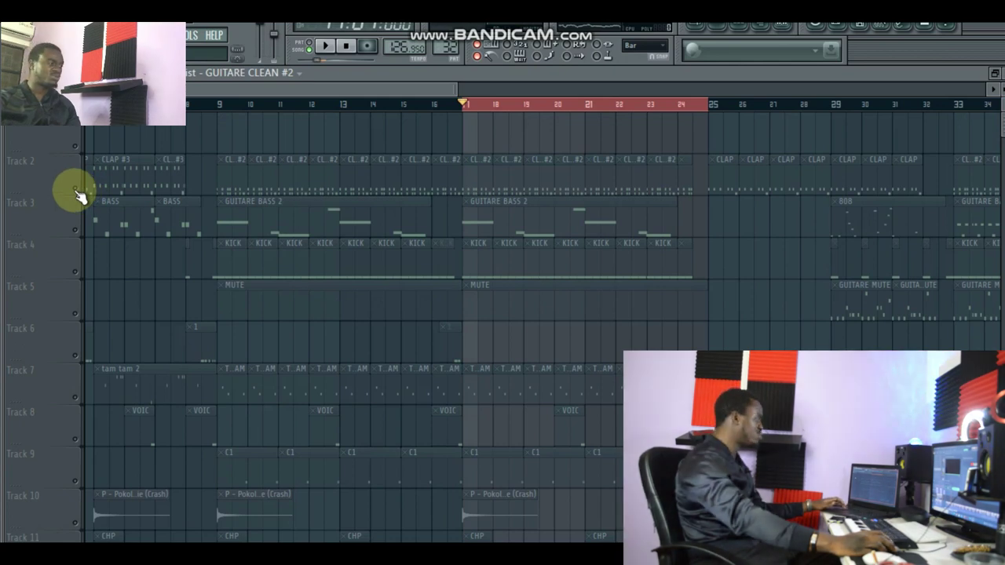
{"action": "left_click", "coordinate": [80, 194]}
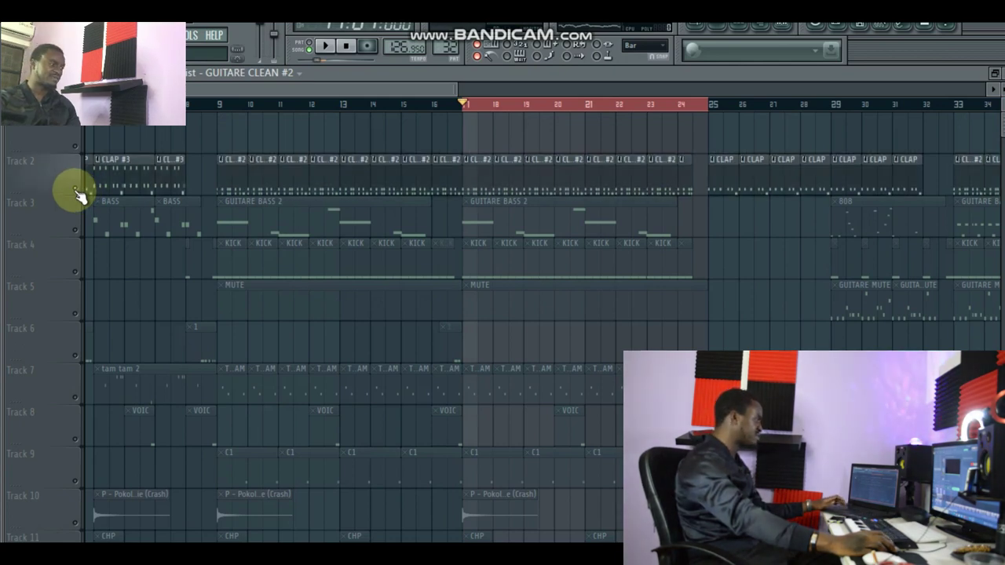
{"action": "left_click", "coordinate": [79, 274]}
{"action": "scroll", "coordinate": [398, 298], "scroll_direction": "down", "scroll_amount": 3}
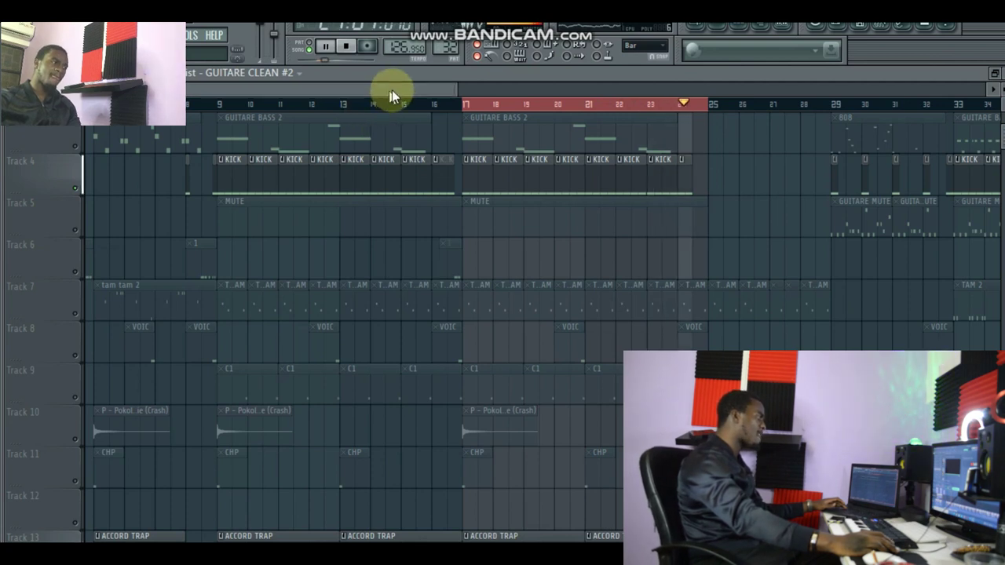
Stop playback and select bars 29 to 32 across the playlist tracks.
{"action": "key", "text": "space"}
{"action": "left_click_drag", "start_coordinate": [467, 92], "coordinate": [562, 92]}
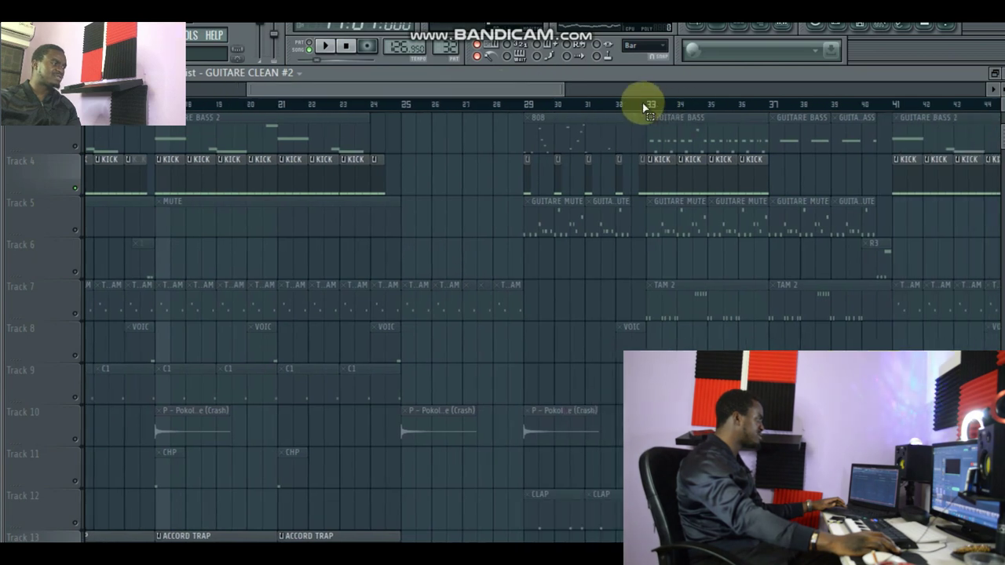
{"action": "left_click_drag", "start_coordinate": [648, 110], "coordinate": [530, 141]}
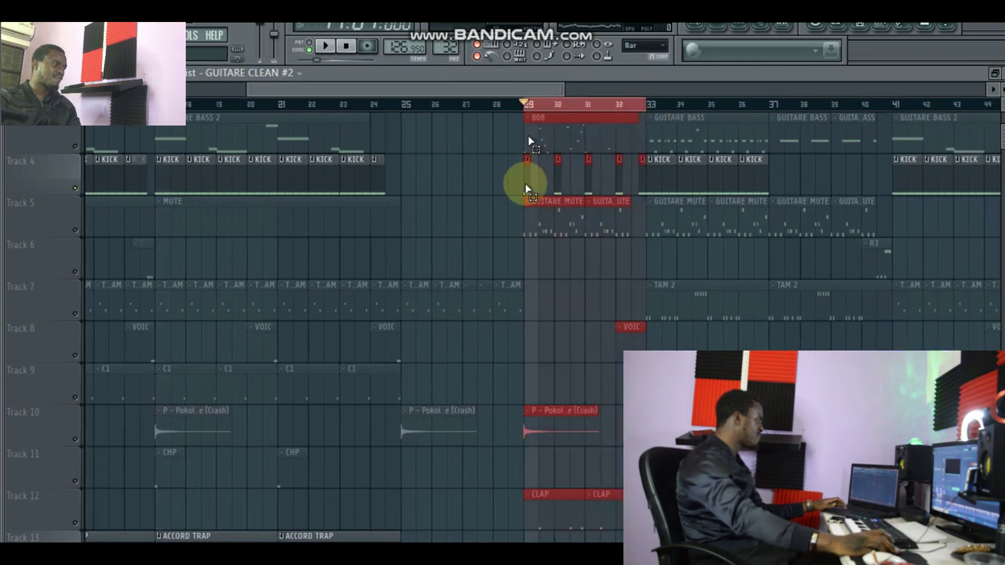
{"action": "scroll", "coordinate": [530, 183], "scroll_direction": "down", "scroll_amount": 10}
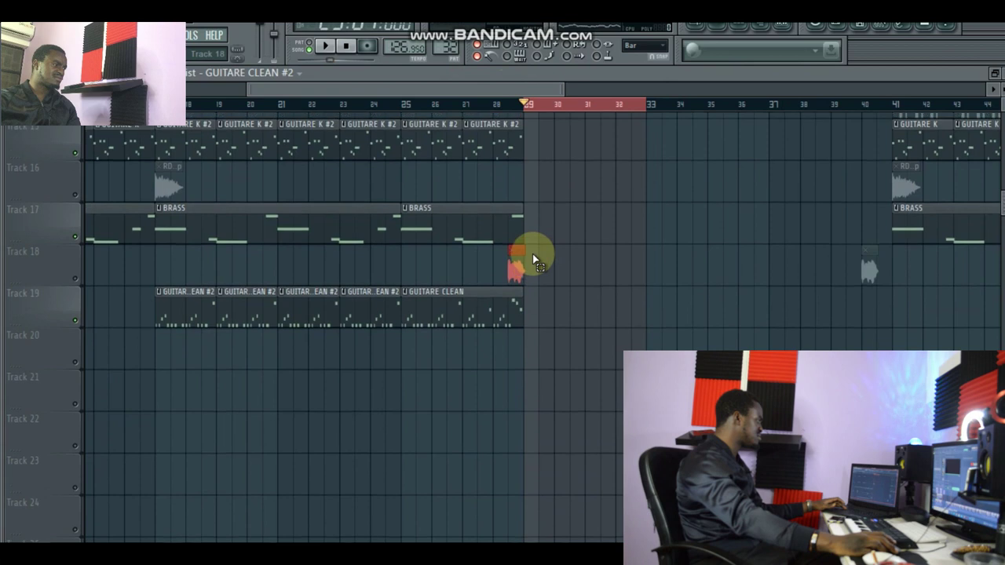
{"action": "scroll", "coordinate": [532, 256], "scroll_direction": "up", "scroll_amount": 12}
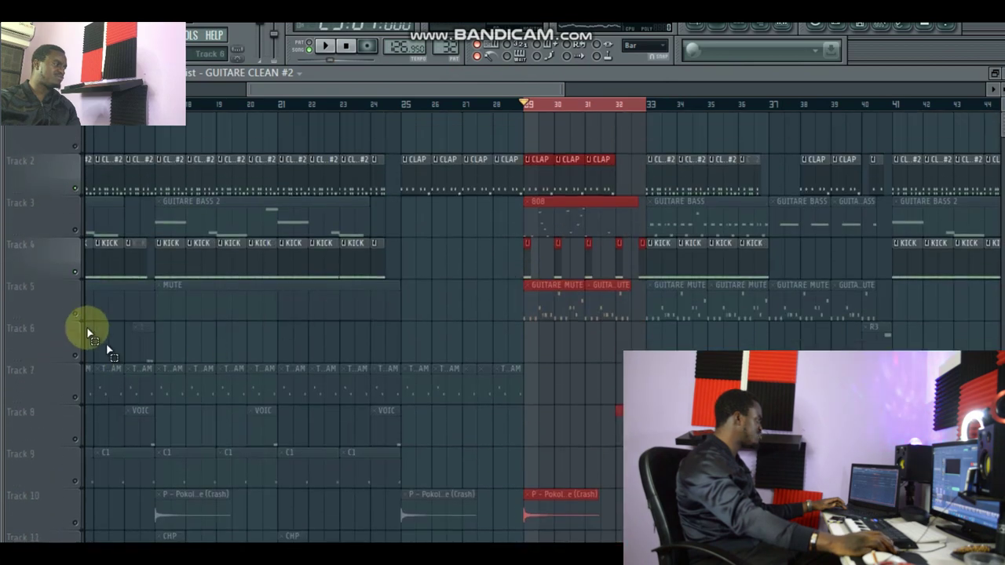
Unmute Track 5 with the GUITARE MUTE clips and play bars 29 to 32.
{"action": "left_click", "coordinate": [79, 317]}
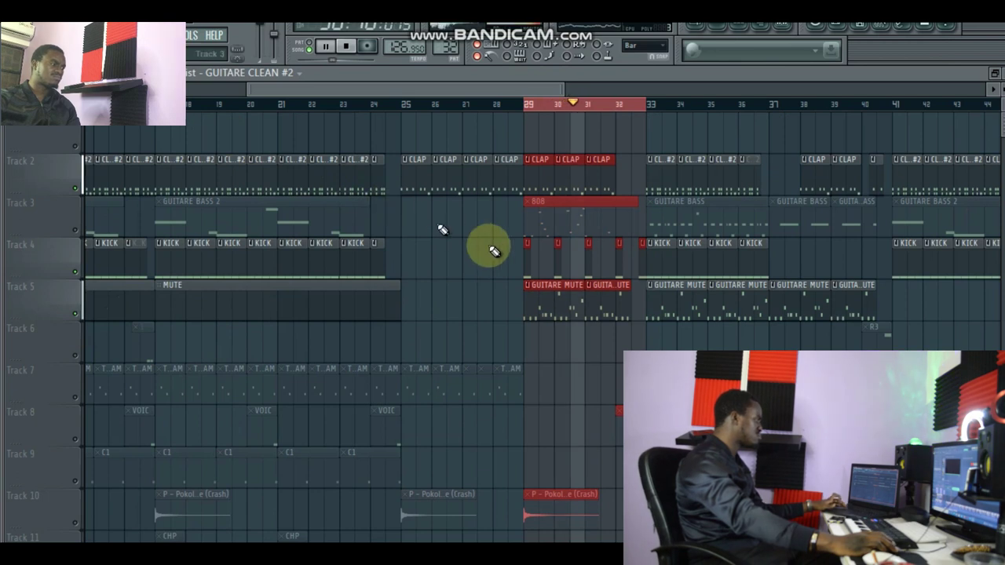
{"action": "left_click_drag", "start_coordinate": [248, 90], "coordinate": [319, 99]}
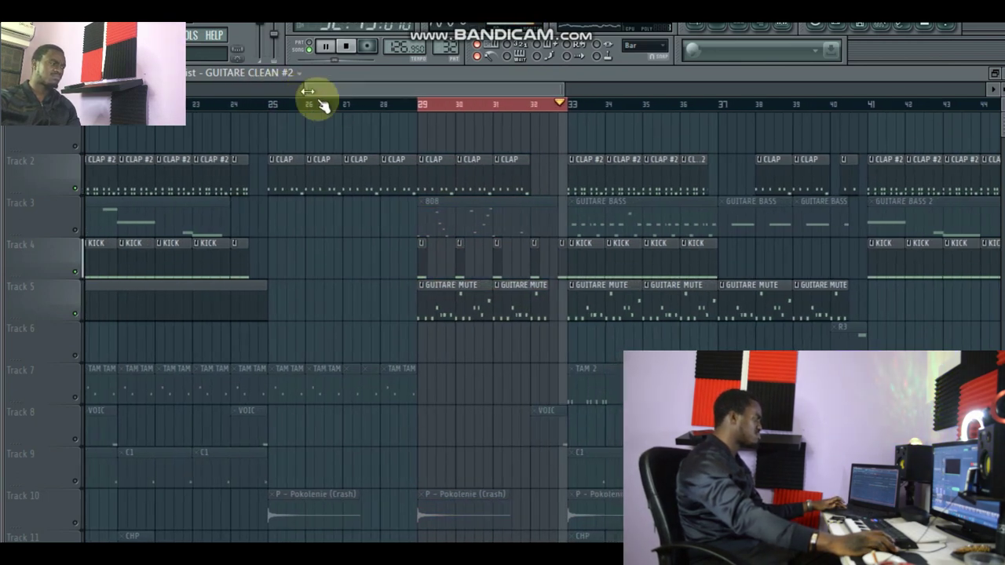
{"action": "scroll", "coordinate": [461, 284], "scroll_direction": "down", "scroll_amount": 3}
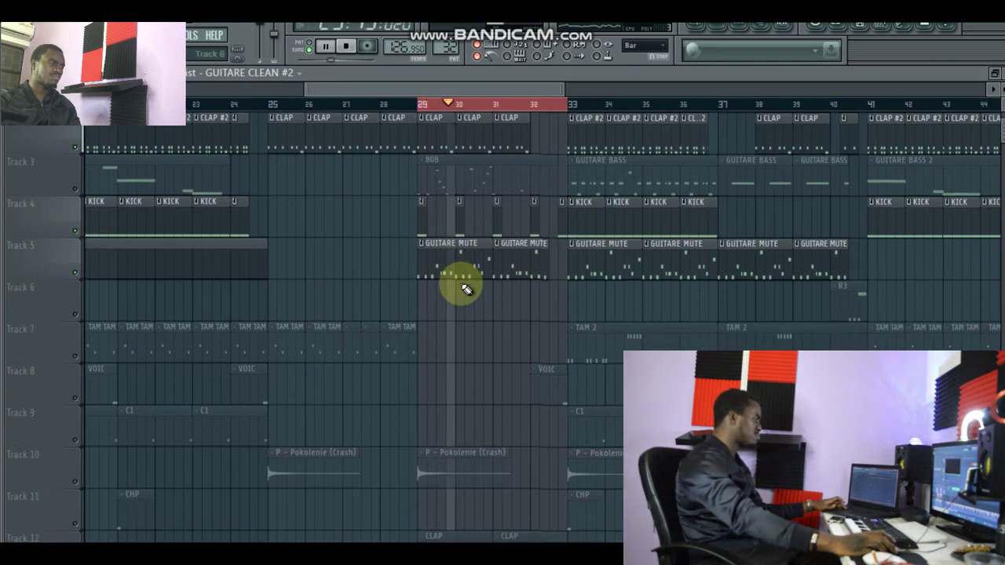
Open the reFX Nexus notes of the GUITARE MUTE pattern in the piano roll.
{"action": "left_click", "coordinate": [715, 31]}
{"action": "scroll", "coordinate": [487, 313], "scroll_direction": "up", "scroll_amount": 1}
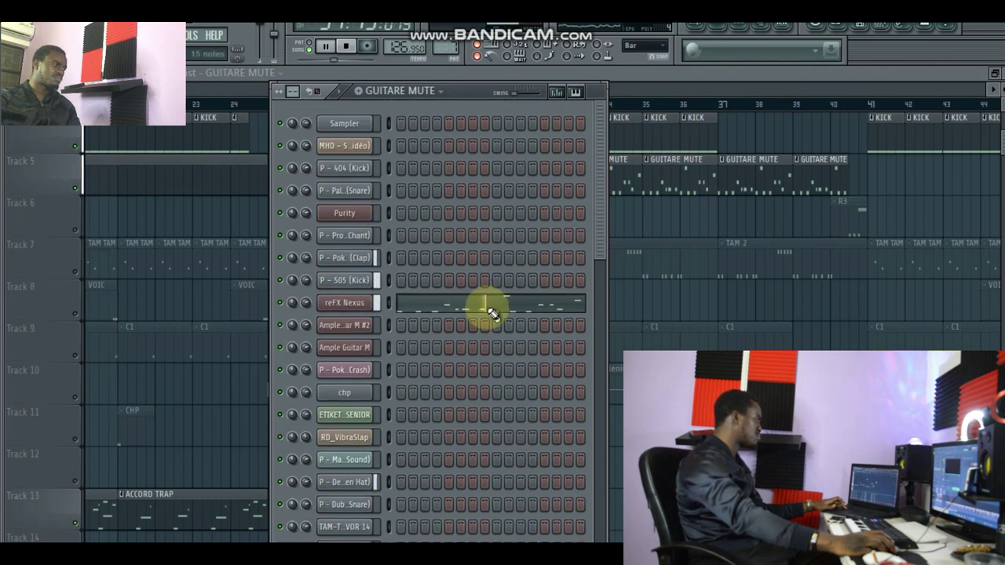
{"action": "left_click", "coordinate": [484, 307]}
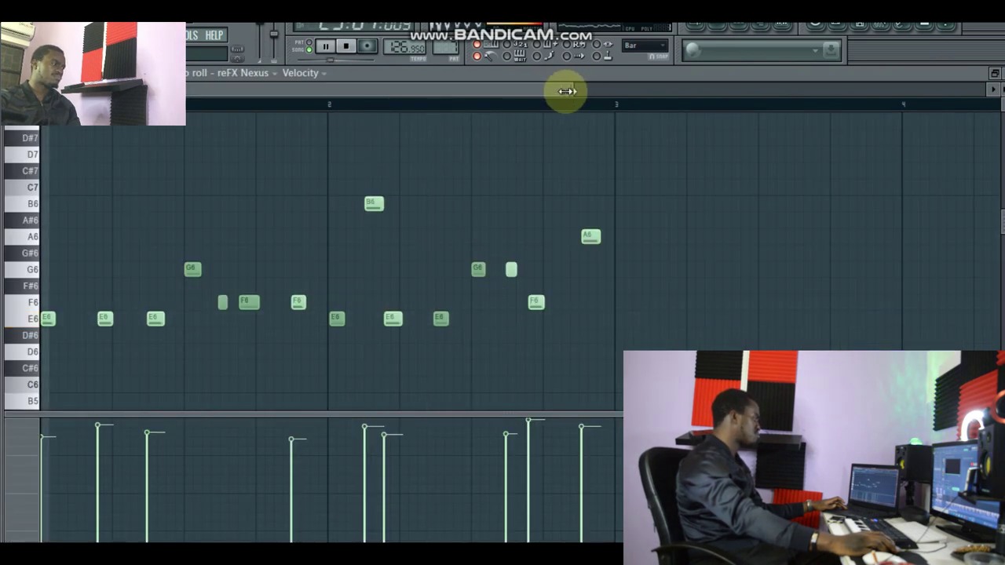
Delete the six dimmed low-velocity E6, F6 and G6 notes from the GUITARE MUTE pattern during playback.
{"action": "left_click_drag", "start_coordinate": [567, 91], "coordinate": [467, 93]}
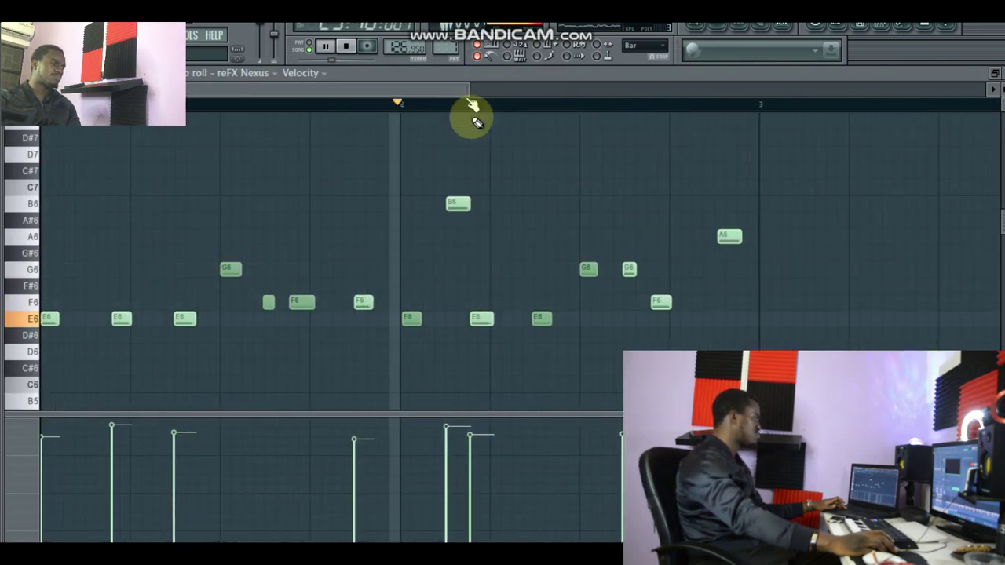
{"action": "right_click", "coordinate": [301, 301]}
{"action": "right_click", "coordinate": [269, 302]}
{"action": "right_click", "coordinate": [230, 268]}
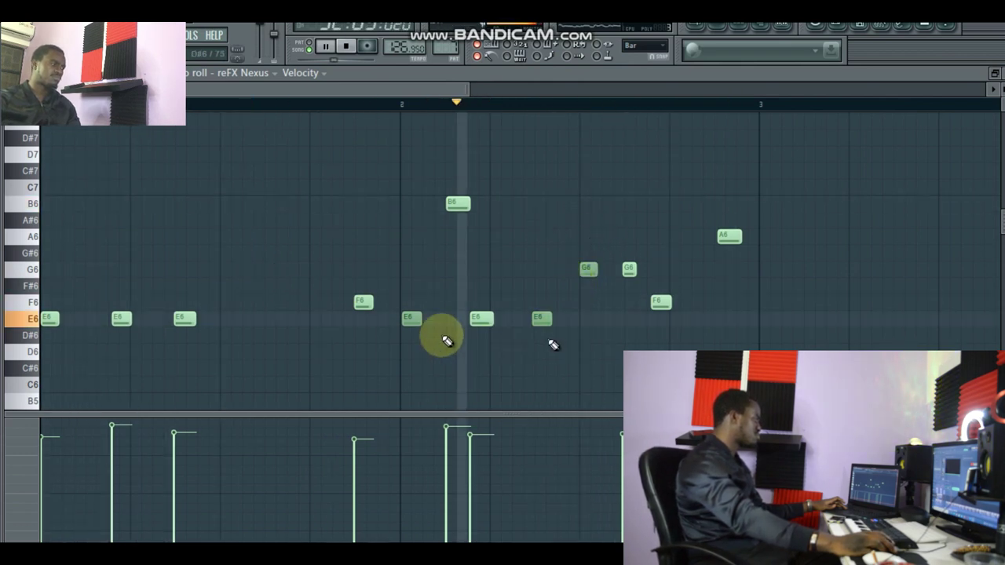
{"action": "right_click", "coordinate": [414, 319]}
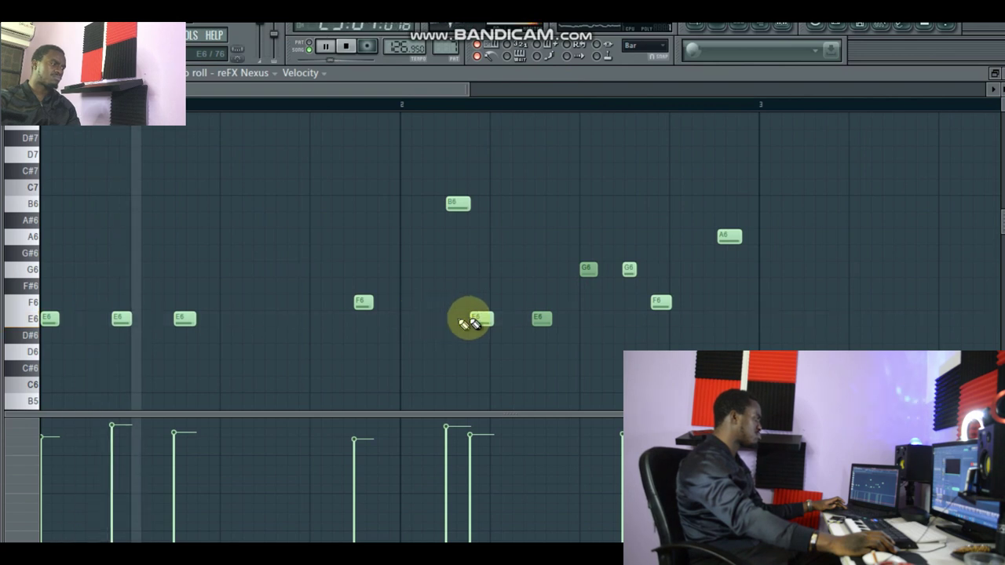
{"action": "right_click", "coordinate": [543, 317]}
{"action": "right_click", "coordinate": [585, 273]}
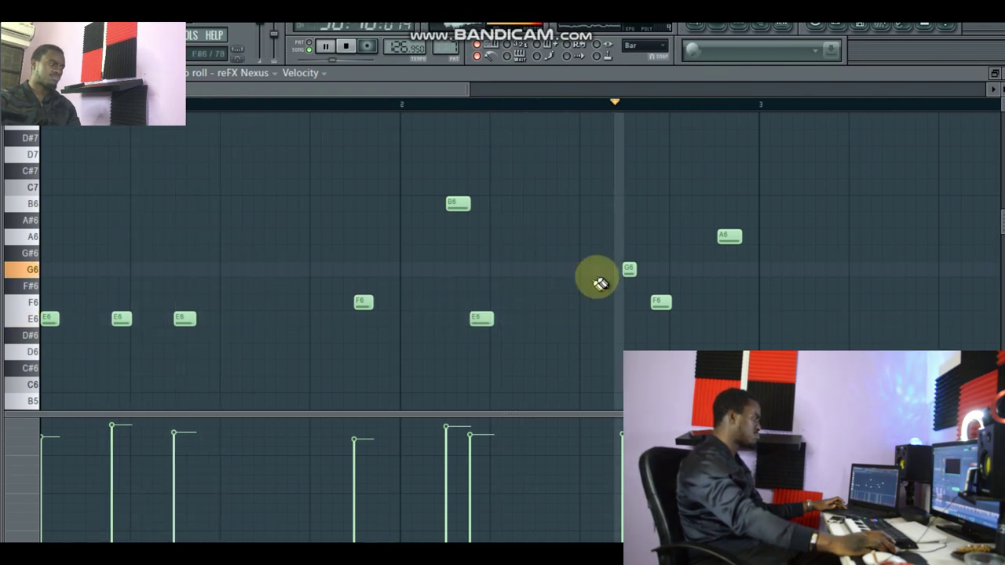
Stop playback, view the PL Mute Guitars 2 preset in the reFX Nexus channel, and close the plugin.
{"action": "left_click", "coordinate": [727, 33]}
{"action": "key", "text": "space"}
{"action": "left_click", "coordinate": [352, 310]}
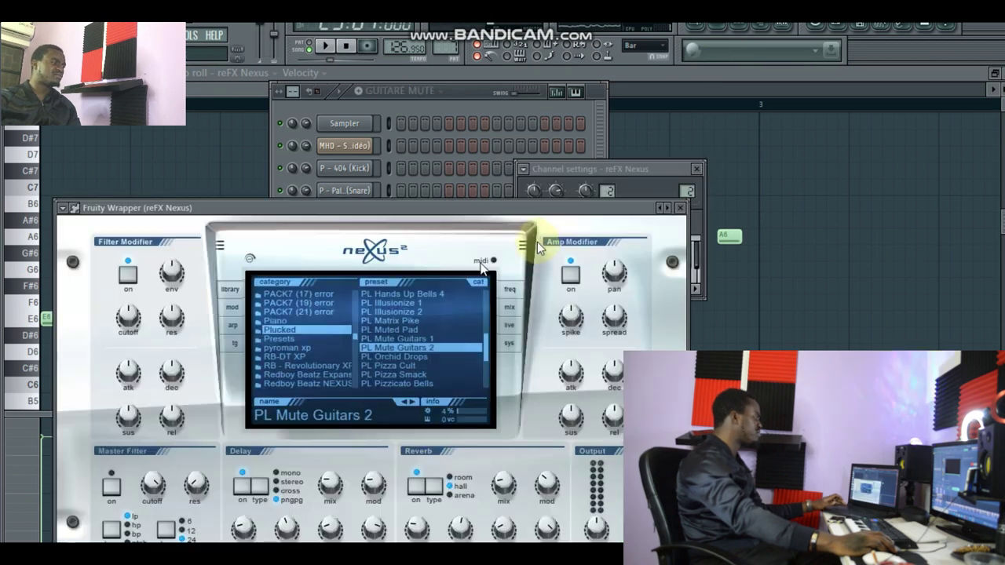
{"action": "left_click_drag", "start_coordinate": [548, 210], "coordinate": [599, 164]}
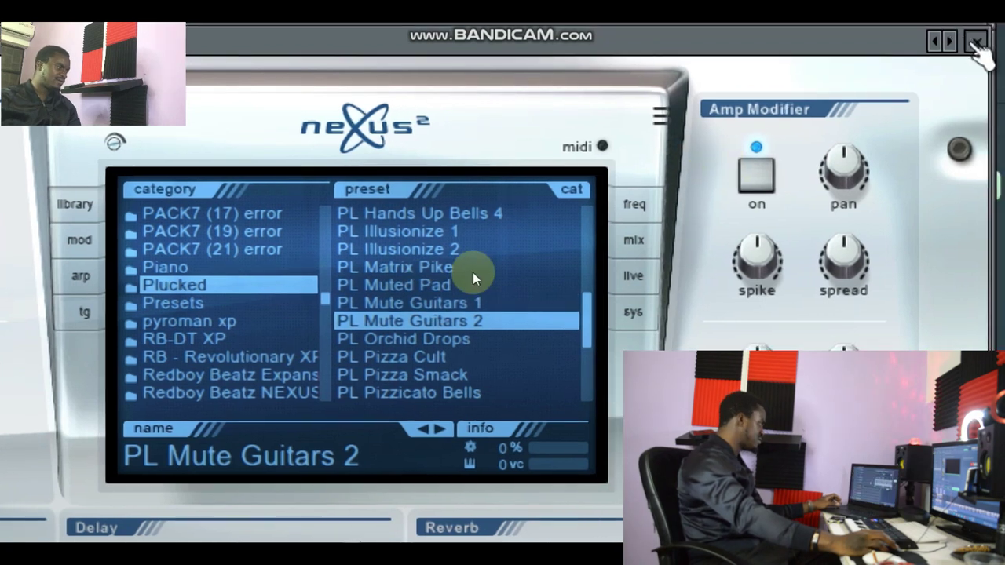
{"action": "left_click", "coordinate": [997, 38]}
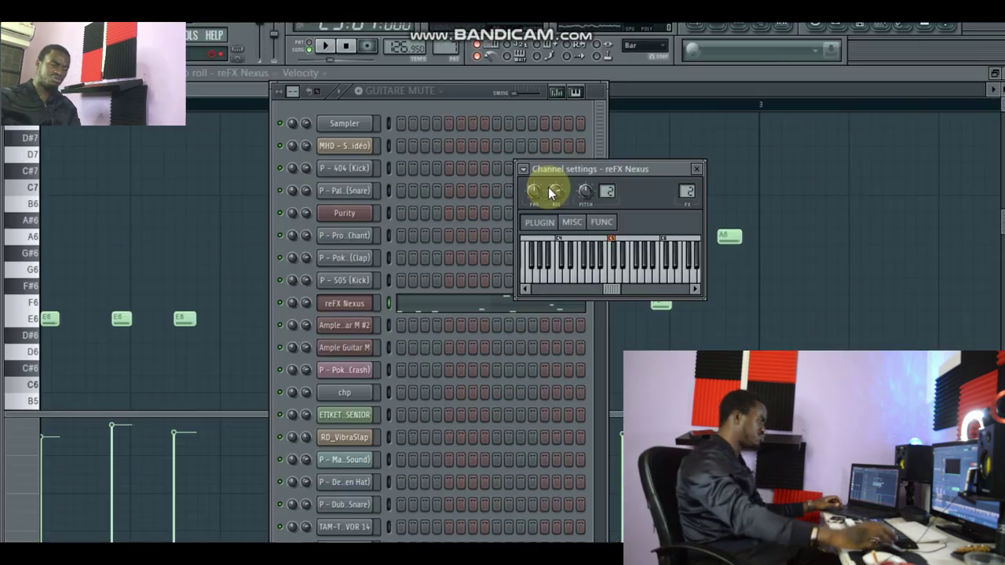
Return to the piano roll and play the GUITARE MUTE pattern on its own in pattern mode.
{"action": "left_click", "coordinate": [663, 69]}
{"action": "key", "text": "space"}
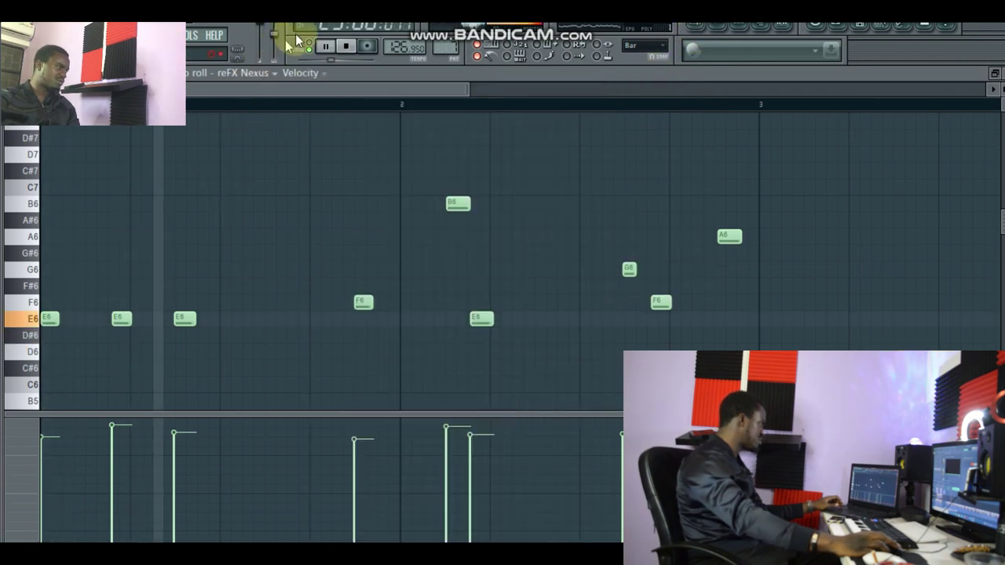
{"action": "left_click", "coordinate": [314, 45]}
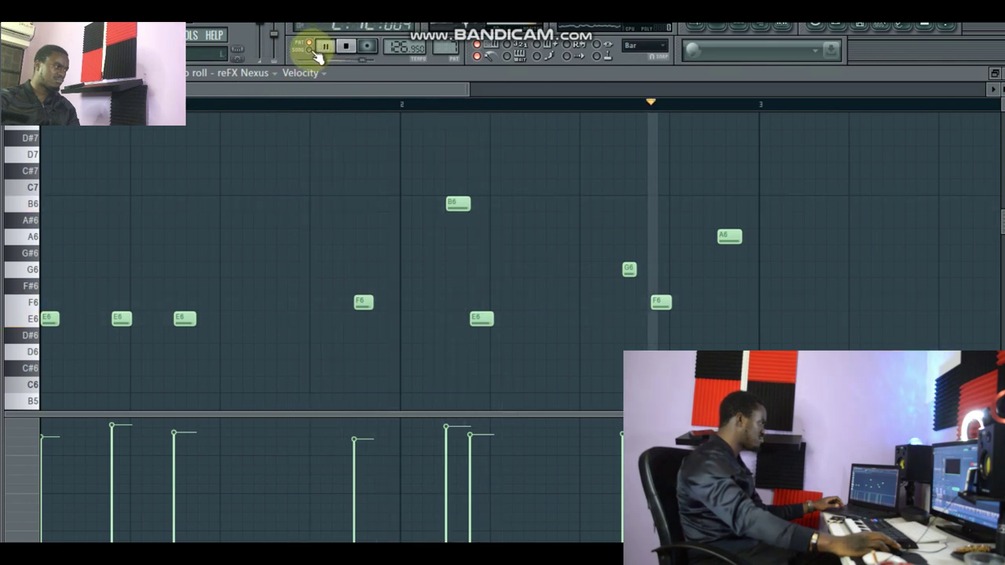
Return to the playlist in song mode, unmute the CLAP clips on track 12 during playback, and stop playback.
{"action": "left_click", "coordinate": [697, 28]}
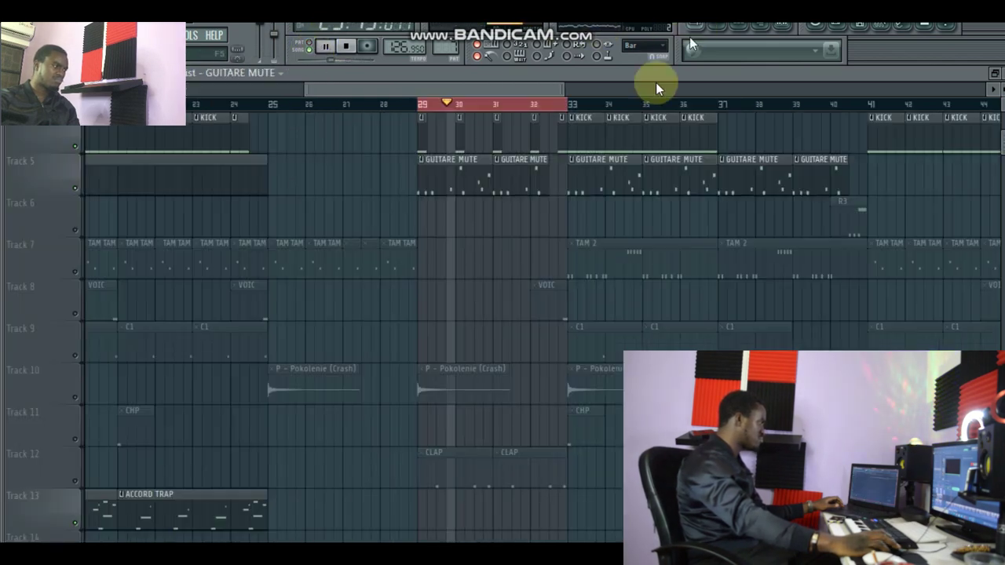
{"action": "scroll", "coordinate": [476, 225], "scroll_direction": "up", "scroll_amount": 2}
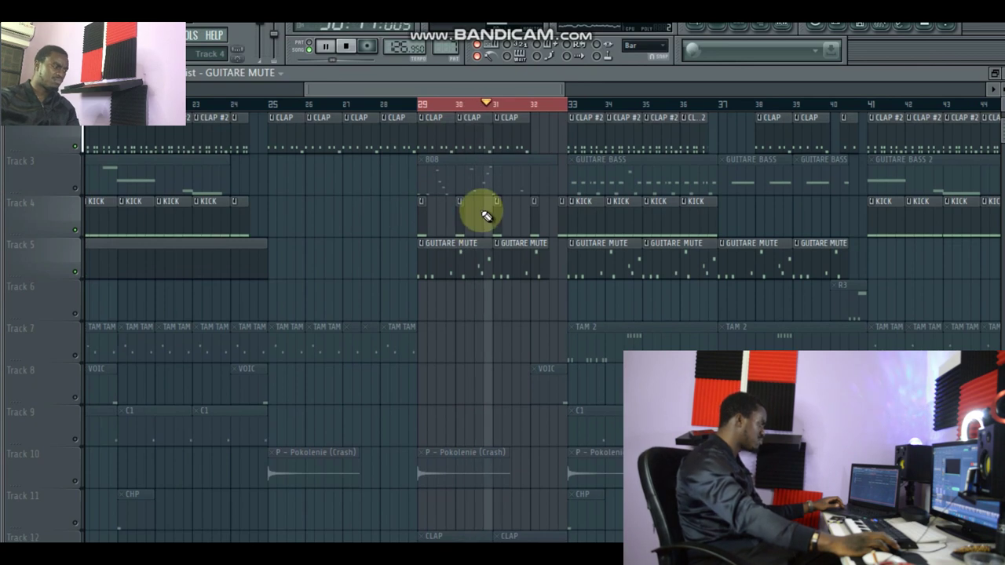
{"action": "scroll", "coordinate": [485, 325], "scroll_direction": "down", "scroll_amount": 3}
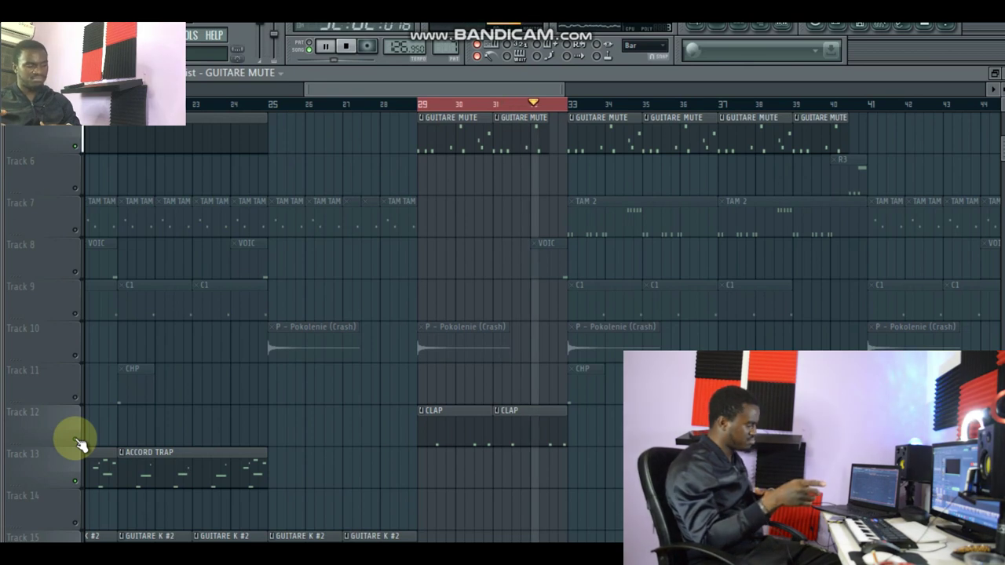
{"action": "key", "text": "space"}
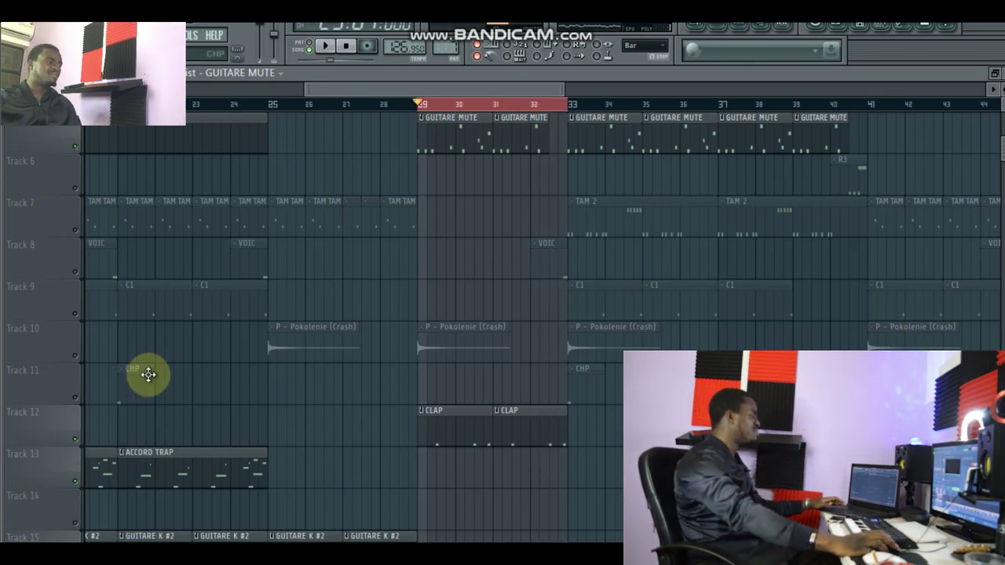
Unmute track 3 during playback and open the 808 pattern's 808 metro boomin saturé notes in the piano roll.
{"action": "scroll", "coordinate": [420, 310], "scroll_direction": "up", "scroll_amount": 2}
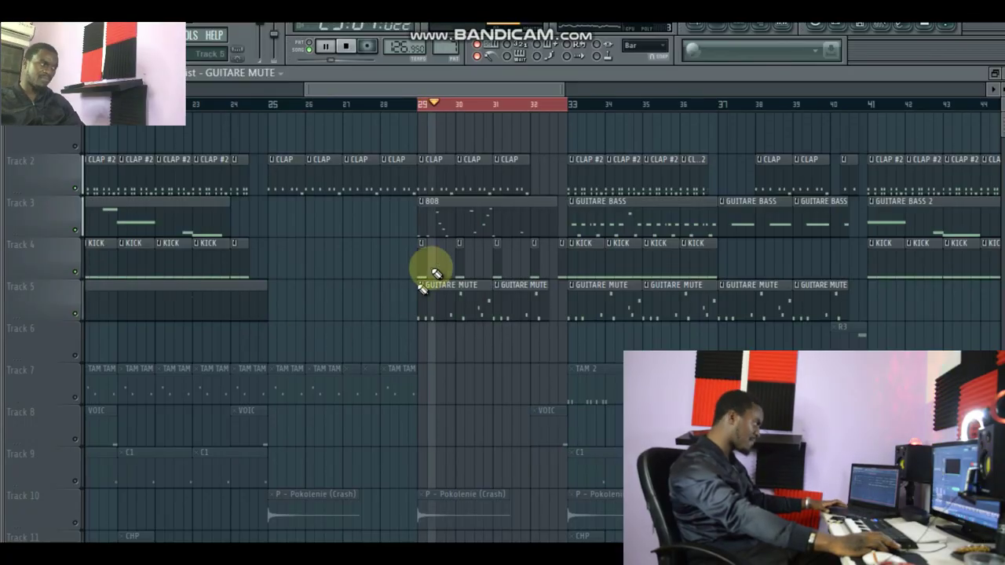
{"action": "left_click", "coordinate": [478, 225]}
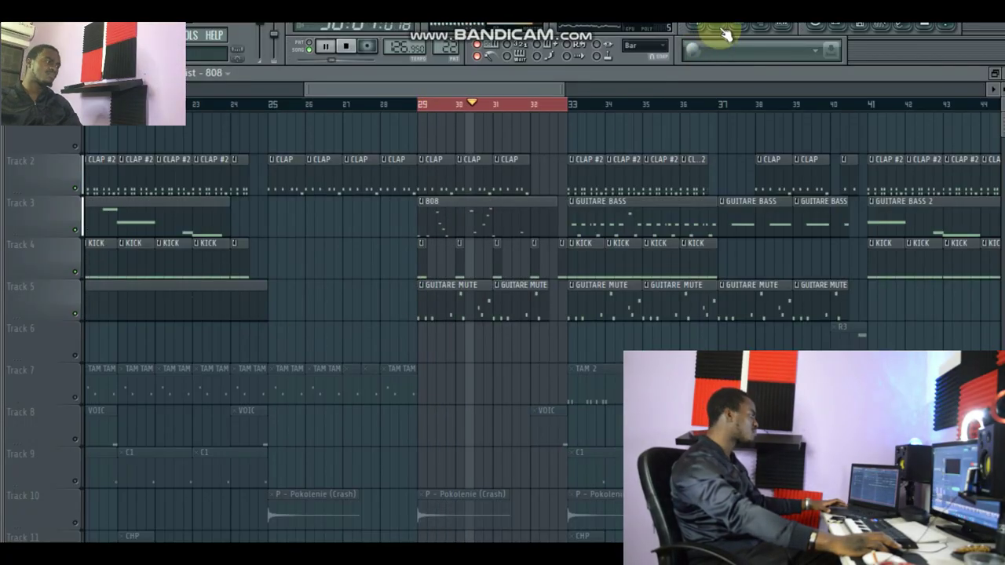
{"action": "left_click", "coordinate": [736, 27]}
{"action": "scroll", "coordinate": [500, 337], "scroll_direction": "down", "scroll_amount": 3}
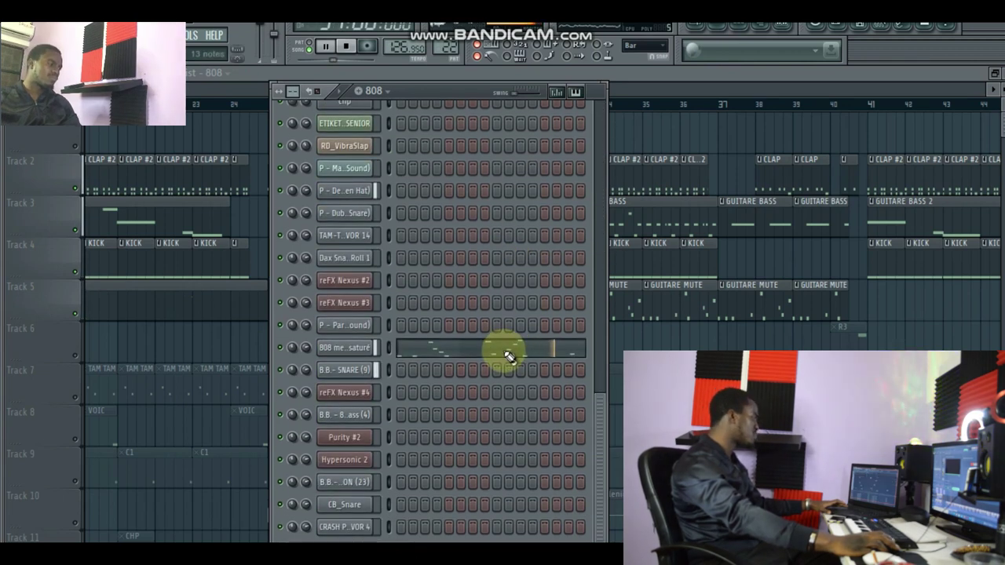
{"action": "left_click", "coordinate": [503, 347]}
Examine the 808 pattern's notes across its bars, stop playback, and return to the playlist.
{"action": "left_click_drag", "start_coordinate": [536, 90], "coordinate": [419, 89]}
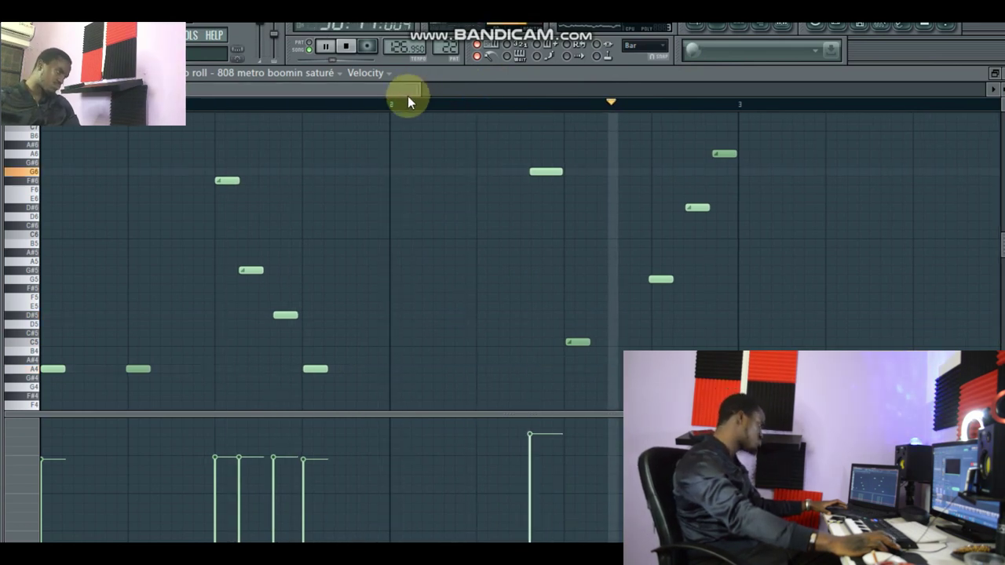
{"action": "left_click_drag", "start_coordinate": [424, 89], "coordinate": [529, 87]}
{"action": "key", "text": "space"}
{"action": "left_click", "coordinate": [703, 29]}
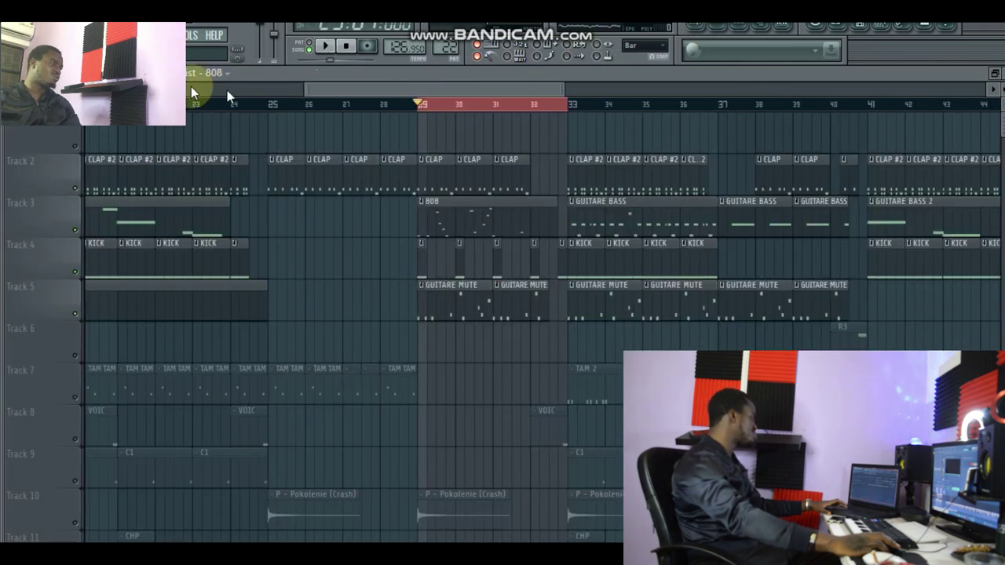
Select bars 33 to 37 in the playlist, audition that section as a loop, and stop playback.
{"action": "left_click_drag", "start_coordinate": [568, 105], "coordinate": [717, 109]}
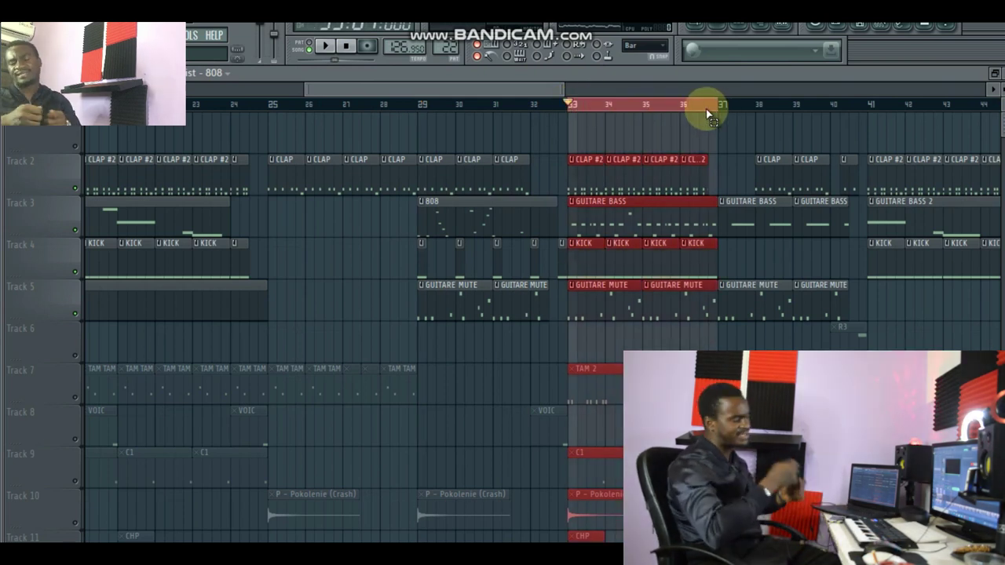
{"action": "key", "text": "space"}
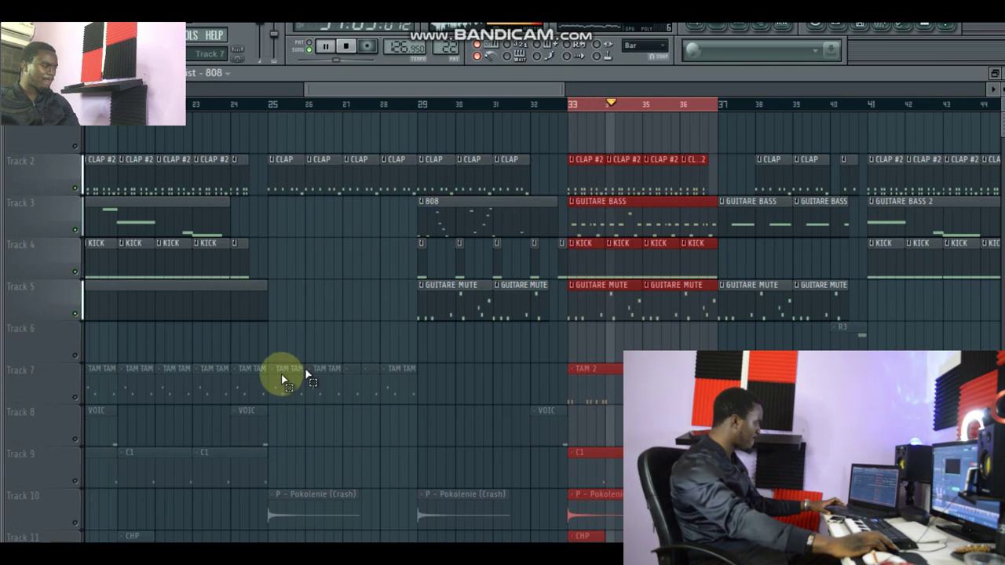
{"action": "scroll", "coordinate": [392, 410], "scroll_direction": "down", "scroll_amount": 5}
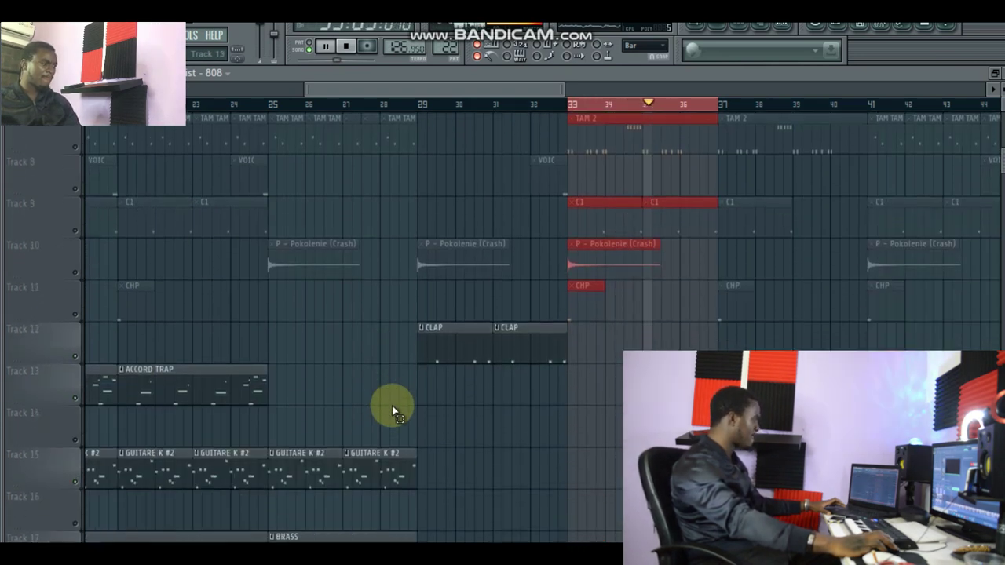
{"action": "scroll", "coordinate": [393, 410], "scroll_direction": "up", "scroll_amount": 2}
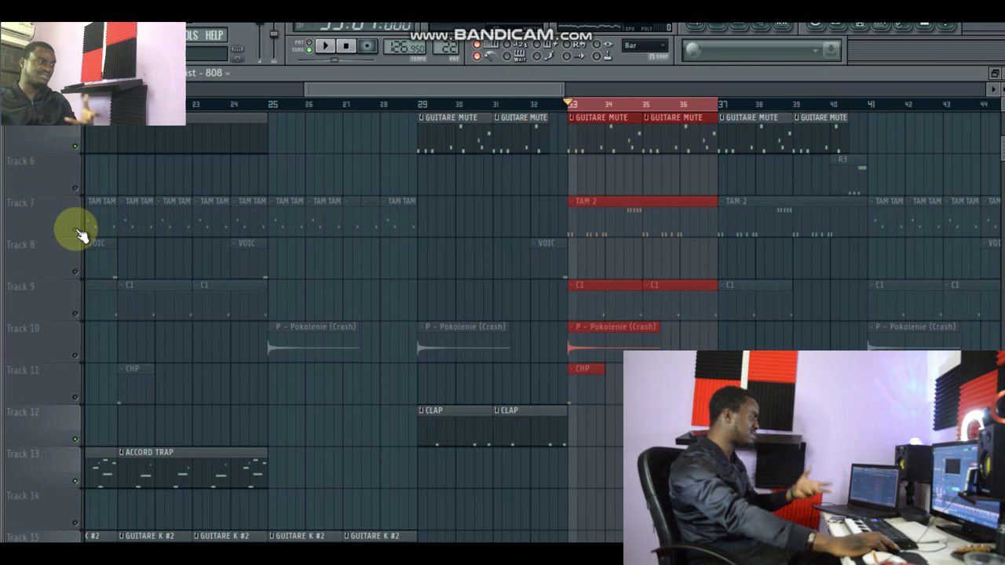
Unmute the TAM 2 track, replay the selected section, and unmute the crash on track 10 and CHP on track 11.
{"action": "left_click", "coordinate": [77, 230]}
{"action": "key", "text": "space"}
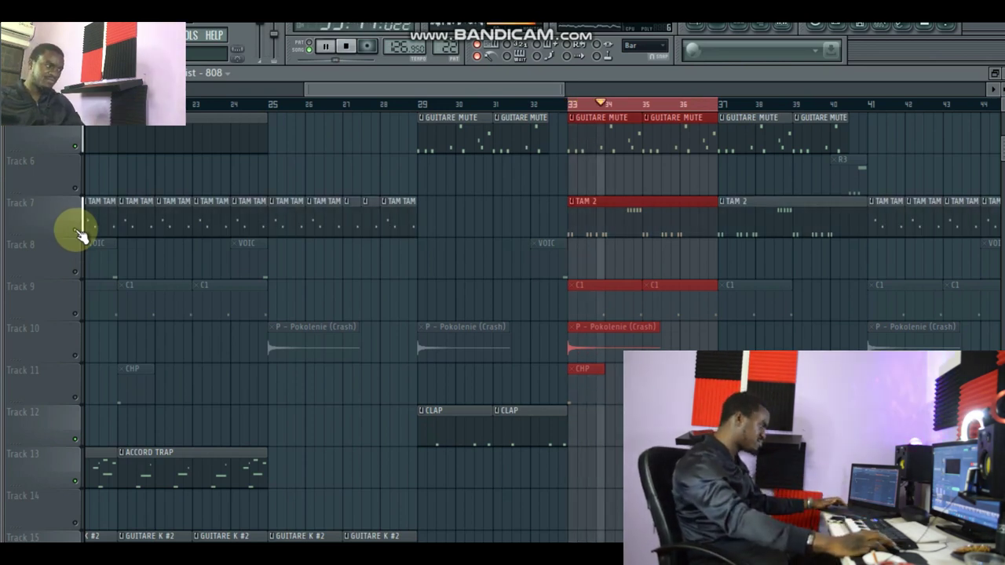
{"action": "left_click", "coordinate": [76, 356]}
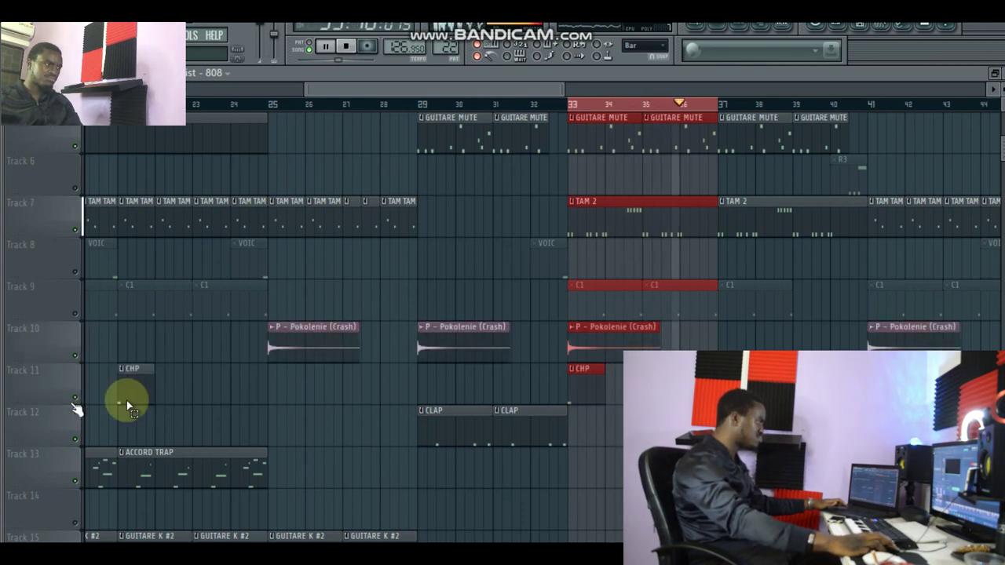
{"action": "scroll", "coordinate": [339, 390], "scroll_direction": "up", "scroll_amount": 4}
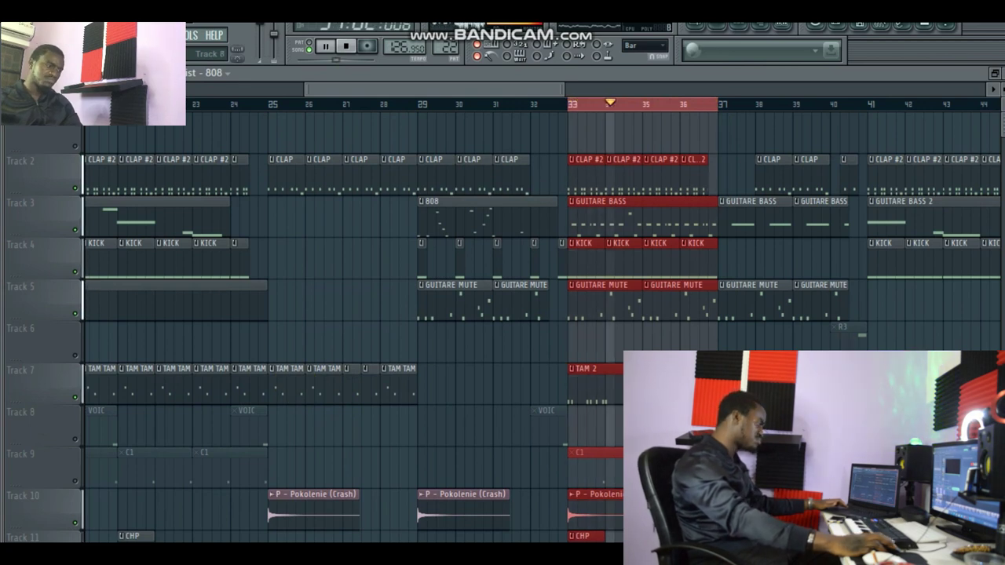
{"action": "scroll", "coordinate": [677, 115], "scroll_direction": "down", "scroll_amount": 5}
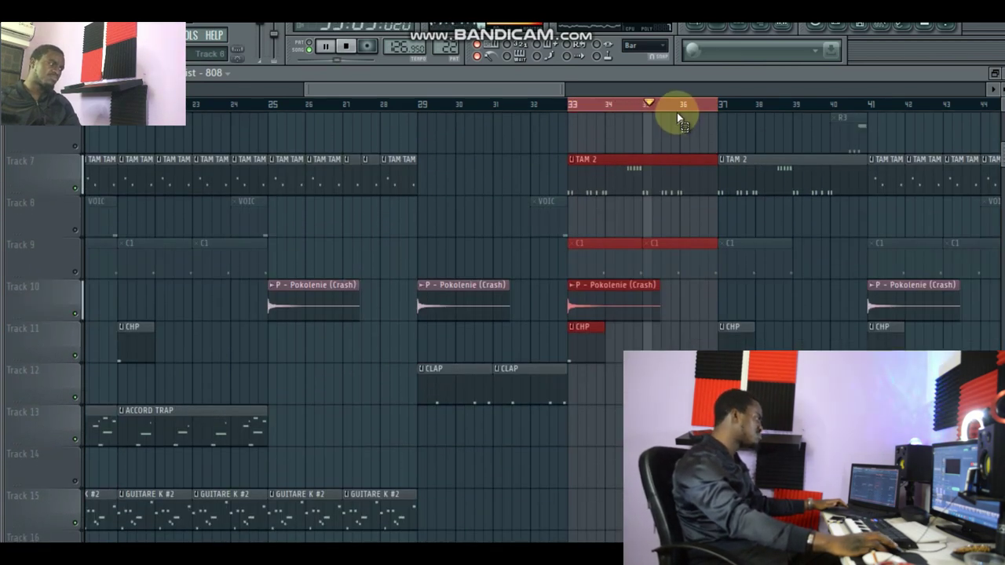
Clear the playlist's time selection to let playback continue, and unmute the R3 clip on track 6.
{"action": "left_click", "coordinate": [157, 341]}
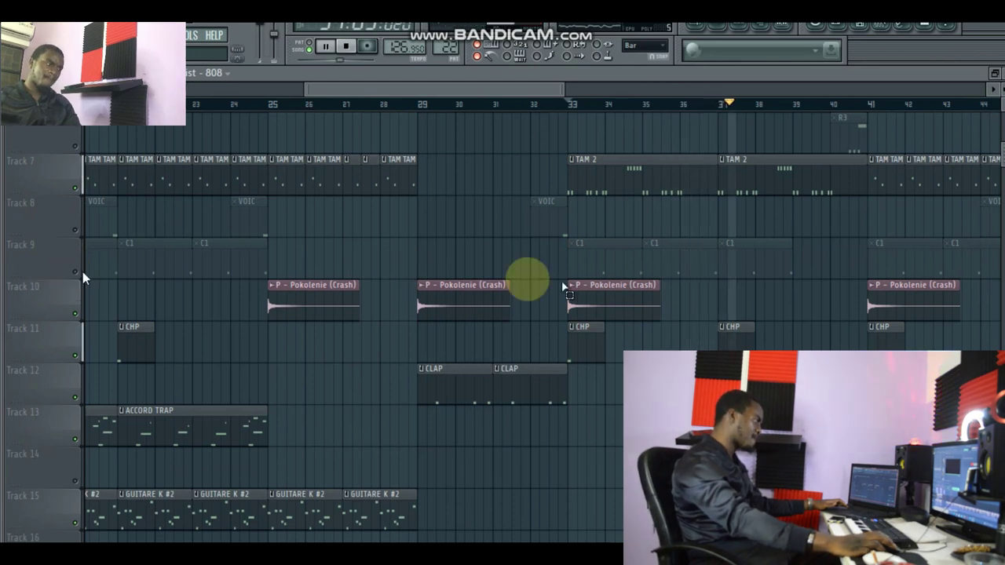
{"action": "scroll", "coordinate": [231, 353], "scroll_direction": "up", "scroll_amount": 3}
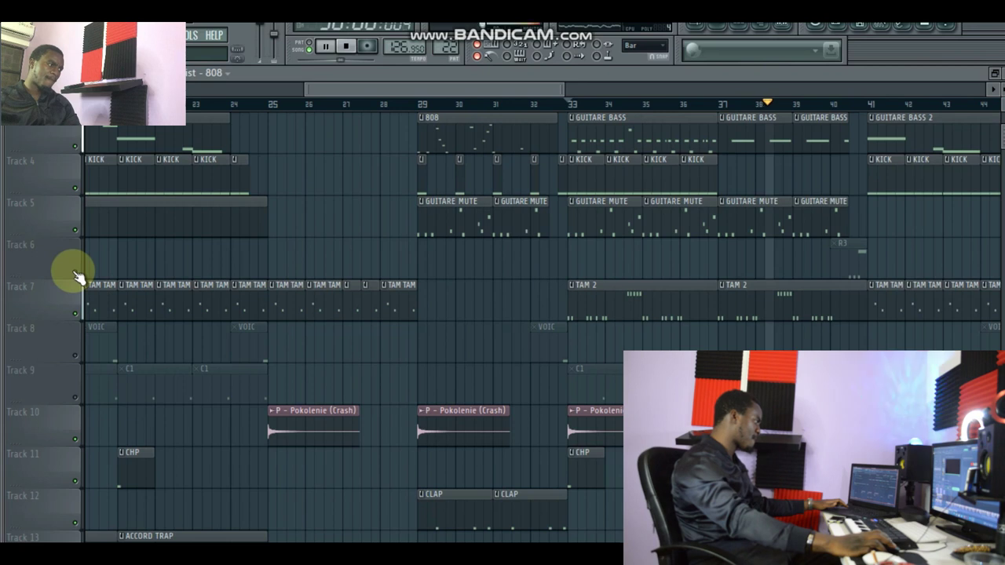
{"action": "scroll", "coordinate": [310, 440], "scroll_direction": "up", "scroll_amount": 2}
{"action": "scroll", "coordinate": [310, 440], "scroll_direction": "down", "scroll_amount": 1}
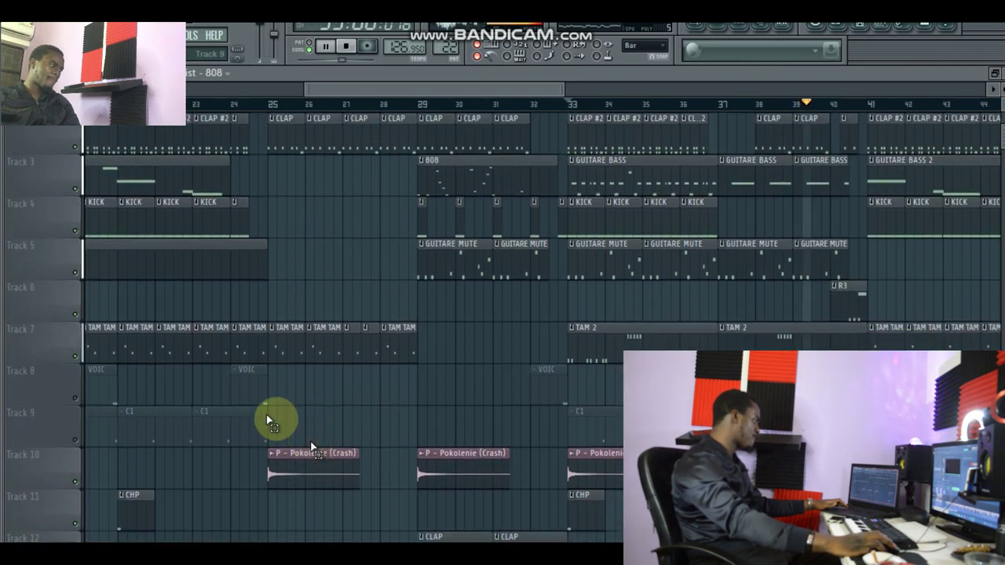
Solo the C1 track briefly, then restore all the other tracks with the VOIC clips on track 8 unmuted too.
{"action": "scroll", "coordinate": [310, 444], "scroll_direction": "down", "scroll_amount": 2}
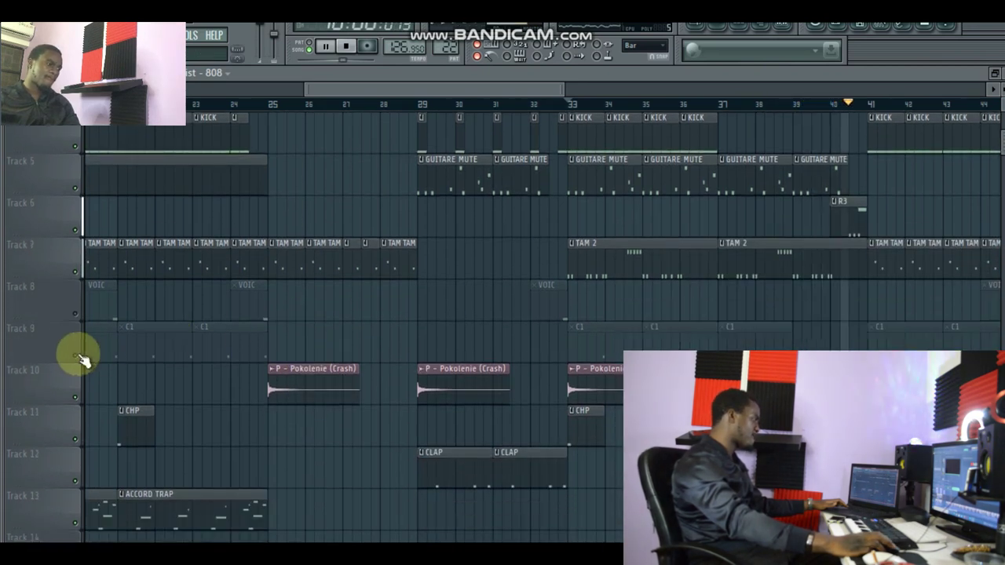
{"action": "left_click", "coordinate": [84, 359]}
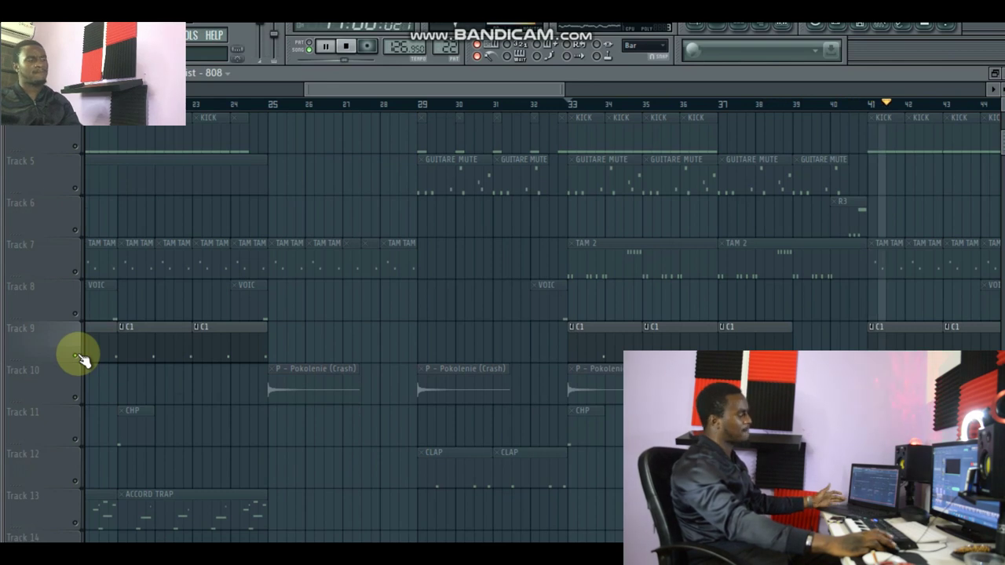
{"action": "left_click", "coordinate": [84, 359]}
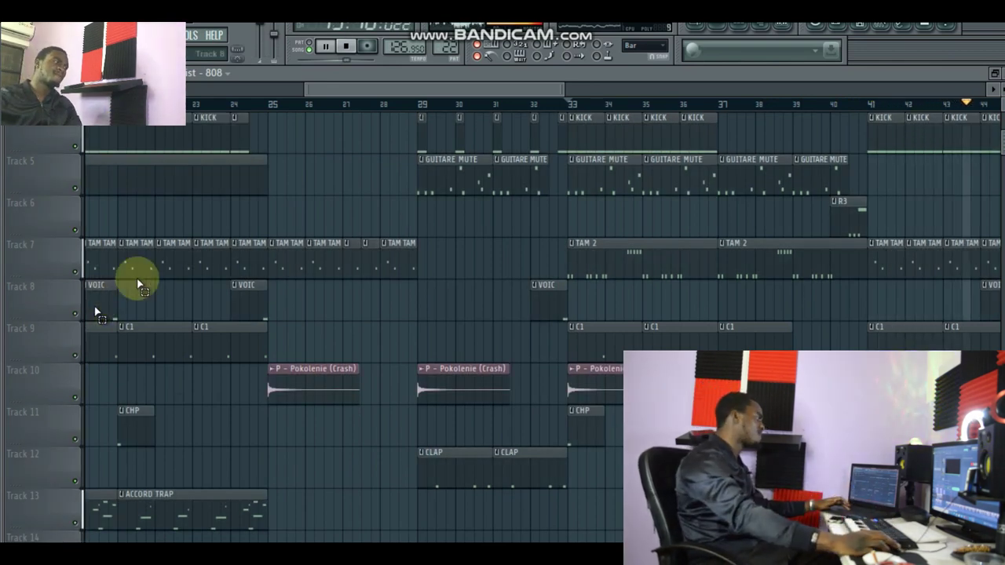
{"action": "left_click_drag", "start_coordinate": [501, 88], "coordinate": [669, 98]}
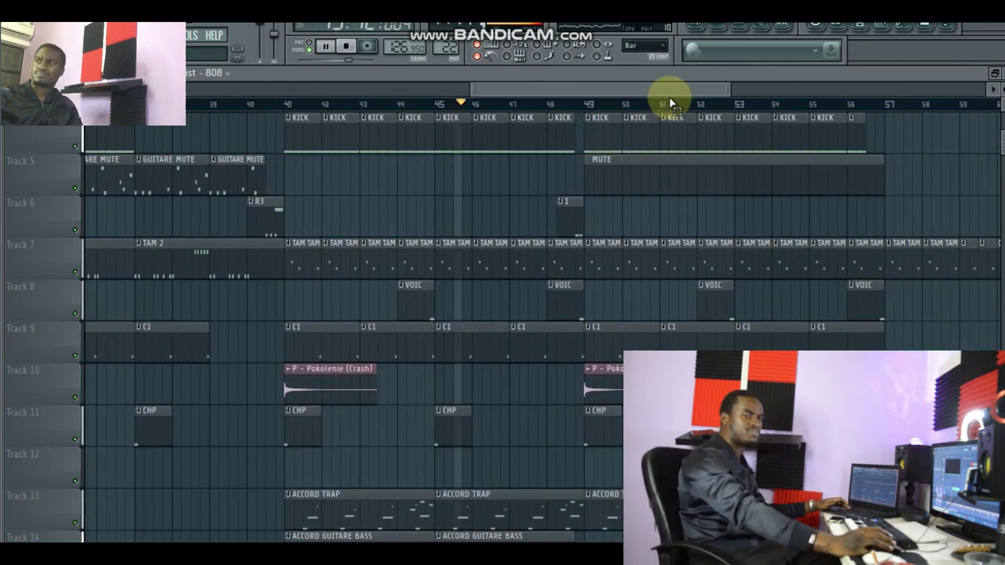